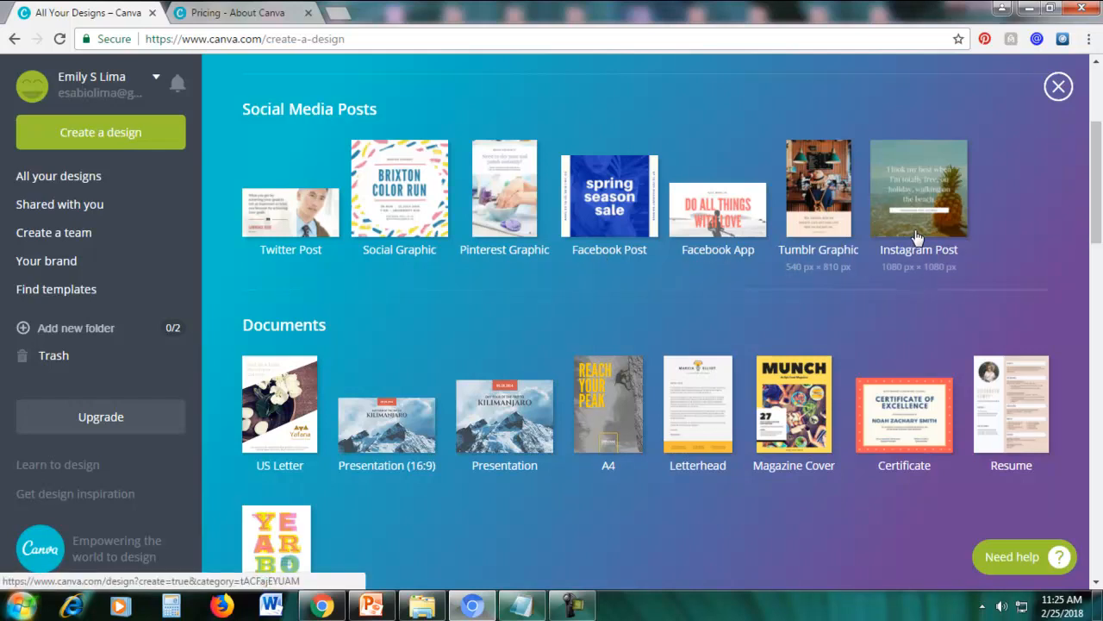
Look through the available design types, from social media posts and documents to marketing materials, headers, events and ads.
{"action": "left_click_drag", "start_coordinate": [1091, 193], "coordinate": [1102, 227]}
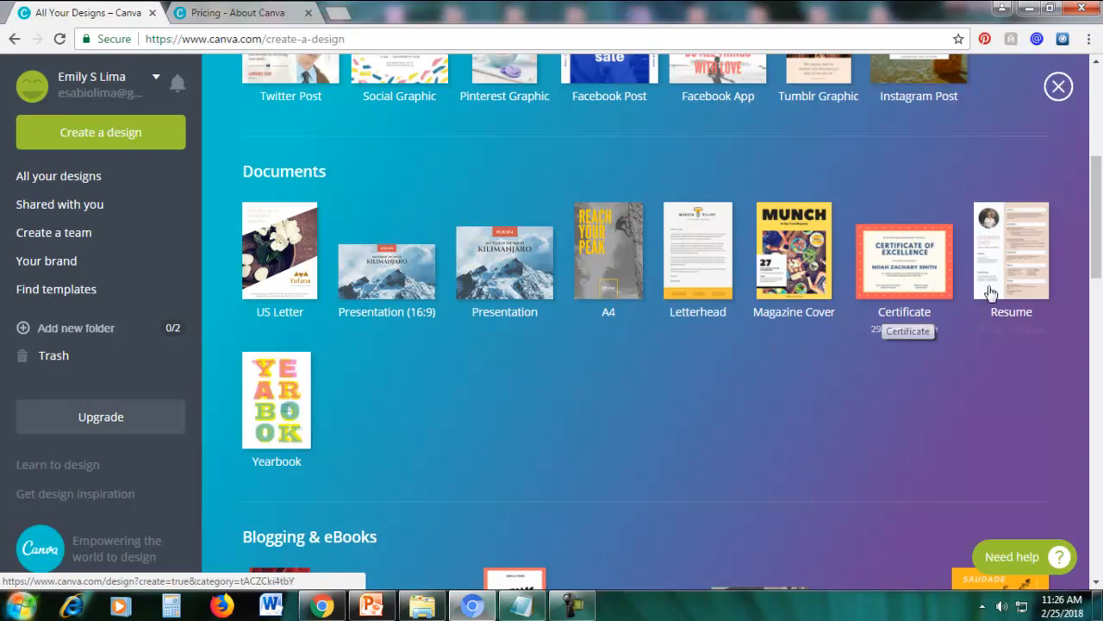
{"action": "scroll", "coordinate": [345, 439], "scroll_direction": "down", "scroll_amount": 1}
{"action": "scroll", "coordinate": [345, 440], "scroll_direction": "down", "scroll_amount": 3}
{"action": "scroll", "coordinate": [406, 346], "scroll_direction": "down", "scroll_amount": 1}
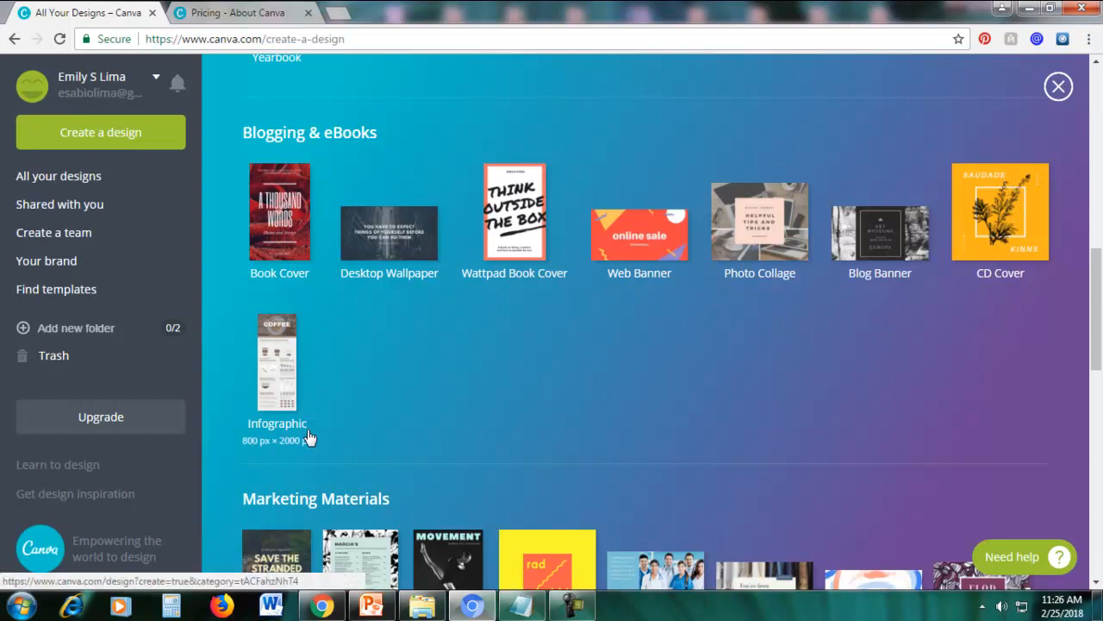
{"action": "scroll", "coordinate": [1094, 291], "scroll_direction": "down", "scroll_amount": 4}
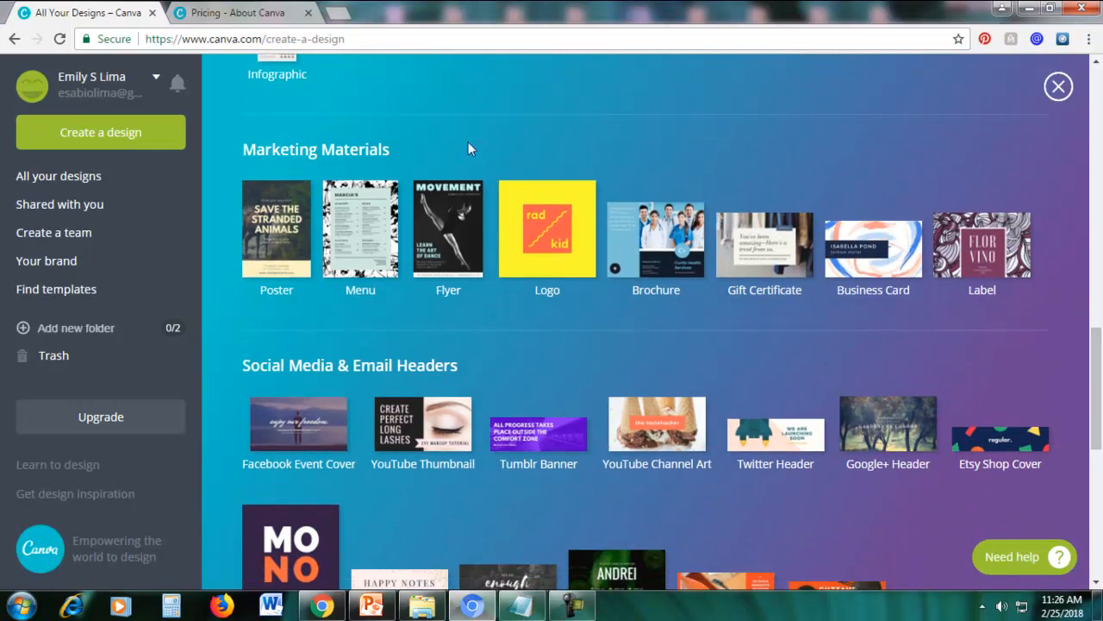
{"action": "left_click_drag", "start_coordinate": [346, 148], "coordinate": [362, 163]}
{"action": "left_click", "coordinate": [439, 134]}
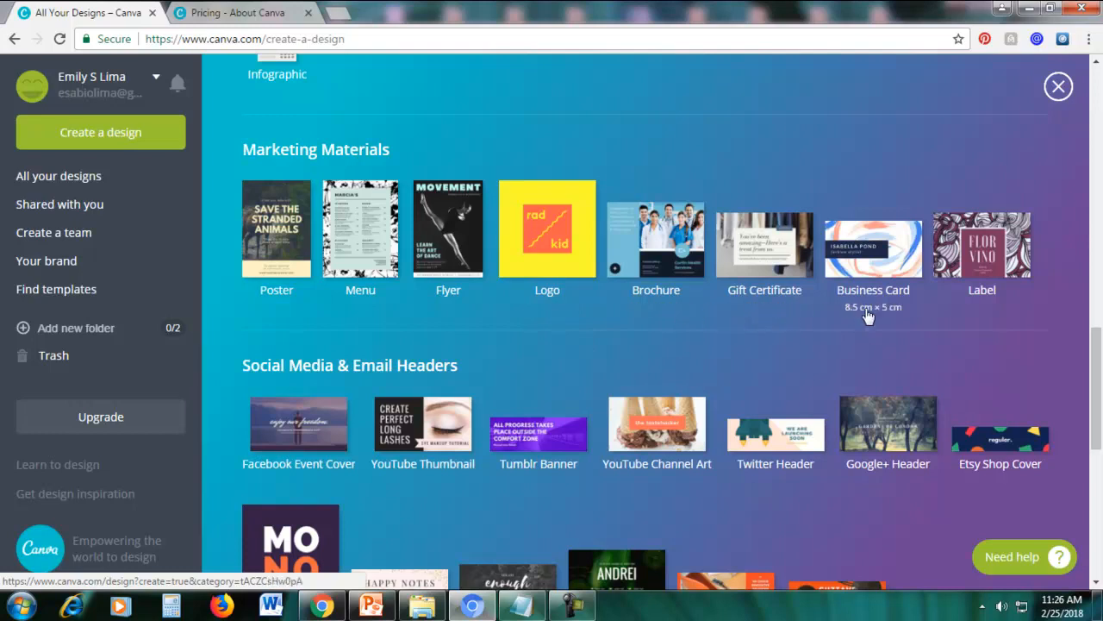
{"action": "left_click_drag", "start_coordinate": [1100, 400], "coordinate": [1099, 450]}
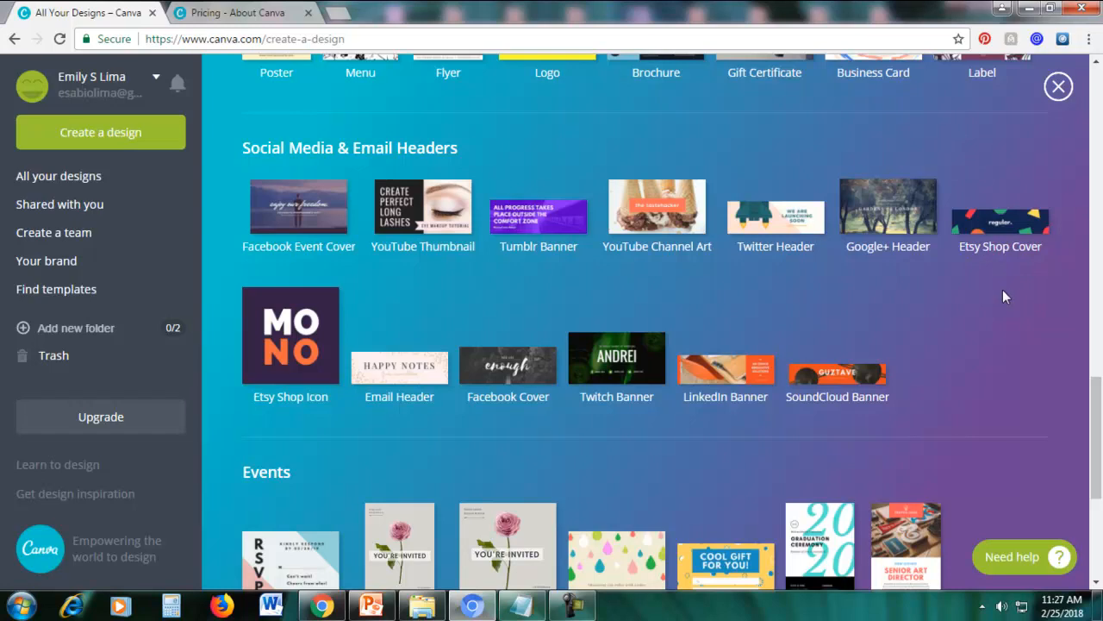
{"action": "scroll", "coordinate": [1002, 294], "scroll_direction": "down", "scroll_amount": 3}
{"action": "scroll", "coordinate": [1004, 302], "scroll_direction": "down", "scroll_amount": 1}
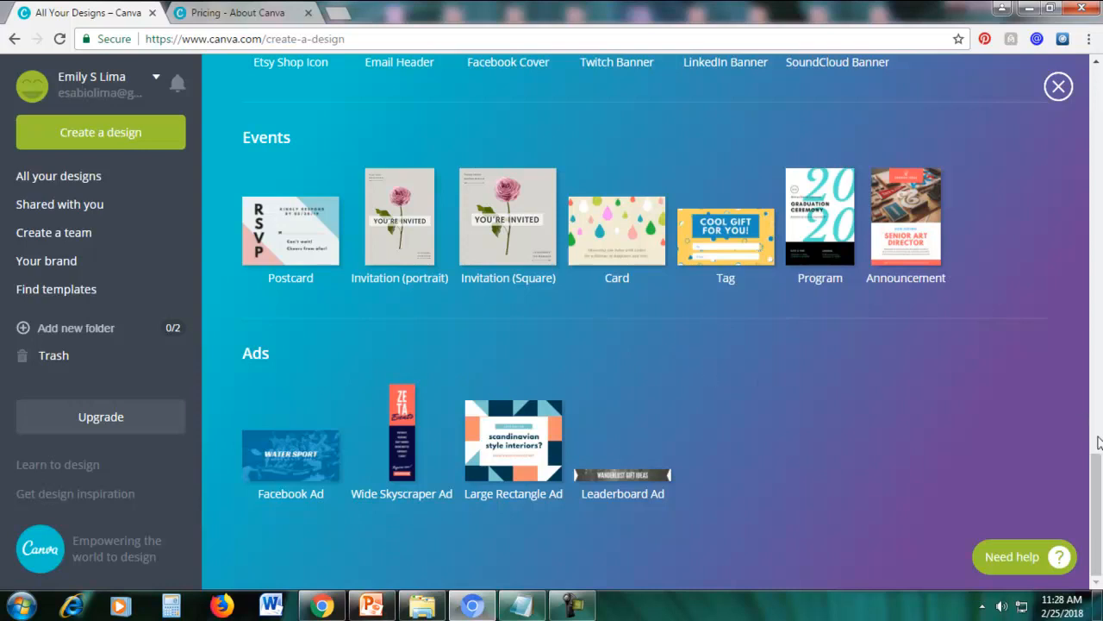
{"action": "left_click_drag", "start_coordinate": [1097, 474], "coordinate": [1092, 86]}
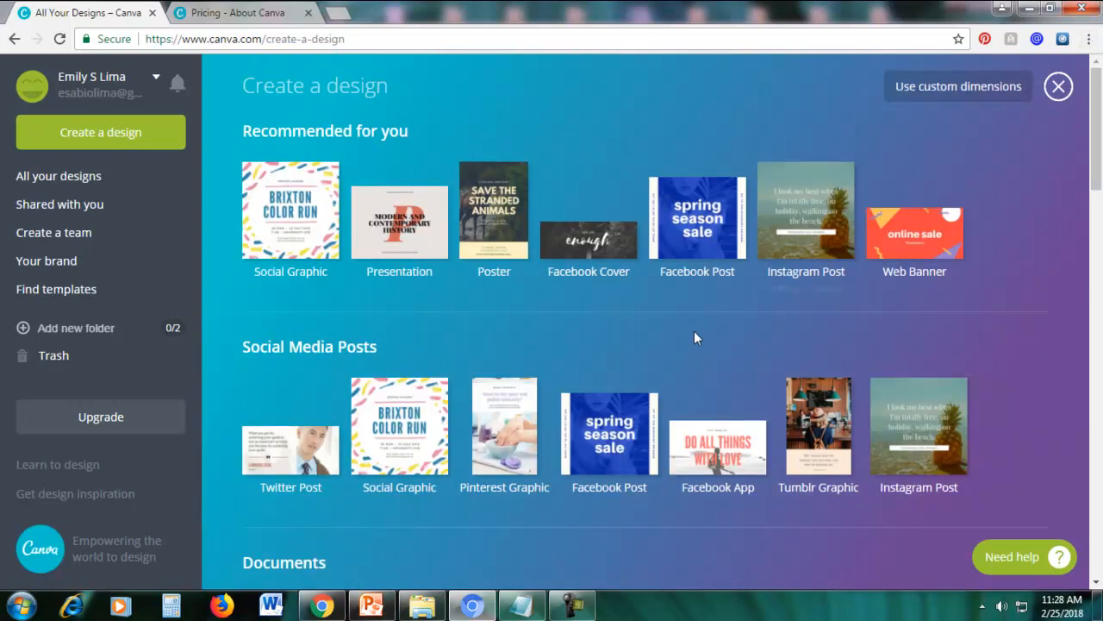
Create a new Social Graphic design (800 px × 800 px) from the Social Media Posts category.
{"action": "left_click_drag", "start_coordinate": [1098, 167], "coordinate": [1098, 197]}
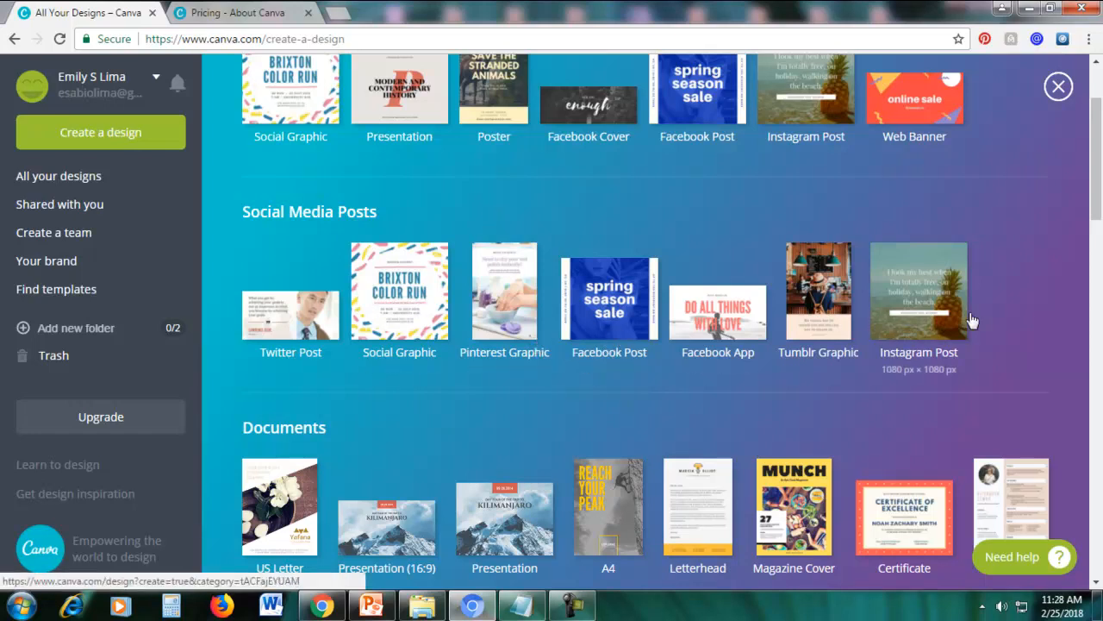
{"action": "left_click_drag", "start_coordinate": [1098, 200], "coordinate": [1098, 215]}
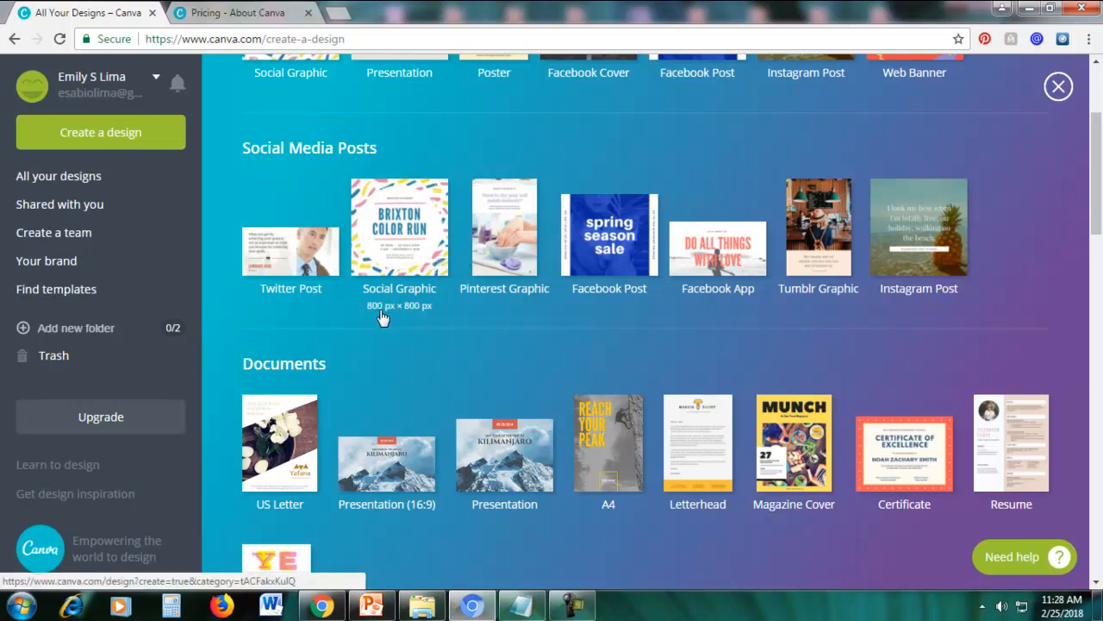
{"action": "left_click", "coordinate": [403, 236]}
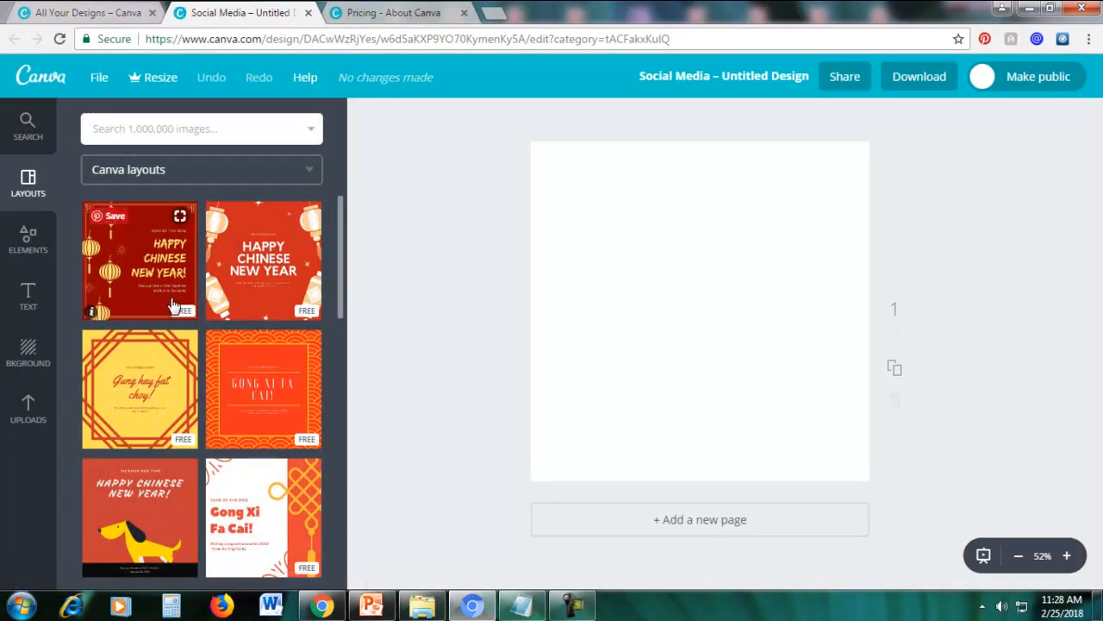
Find the free "TODAY I AM golden" layout among the Canva layouts and apply it to the blank page.
{"action": "scroll", "coordinate": [209, 301], "scroll_direction": "down", "scroll_amount": 3}
{"action": "scroll", "coordinate": [207, 296], "scroll_direction": "down", "scroll_amount": 5}
{"action": "scroll", "coordinate": [198, 308], "scroll_direction": "down", "scroll_amount": 4}
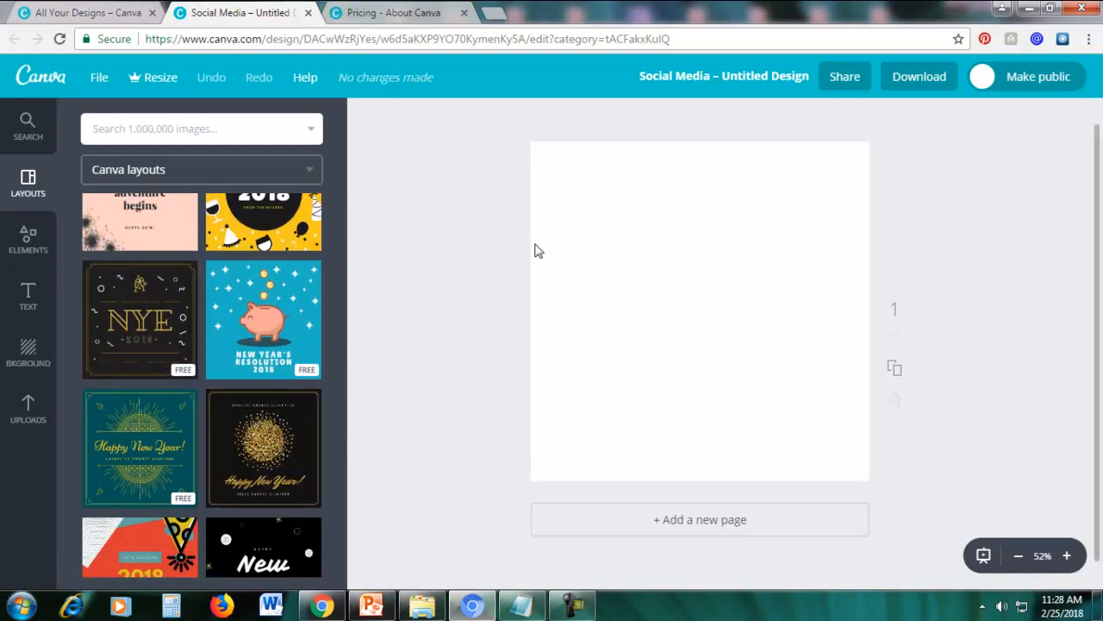
{"action": "scroll", "coordinate": [209, 332], "scroll_direction": "down", "scroll_amount": 3}
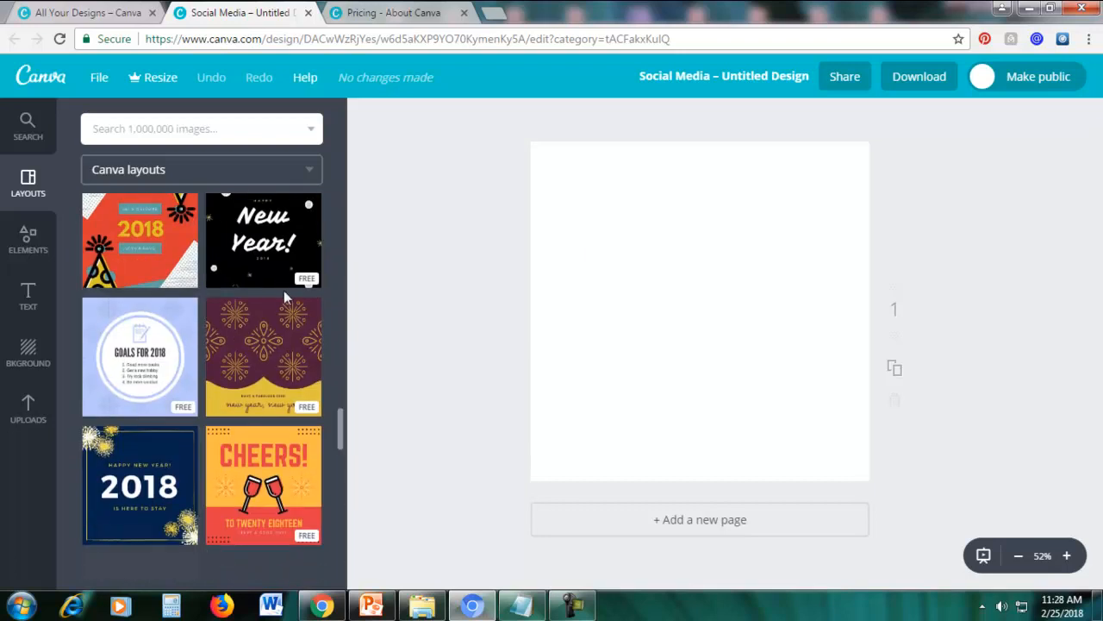
{"action": "scroll", "coordinate": [231, 310], "scroll_direction": "down", "scroll_amount": 6}
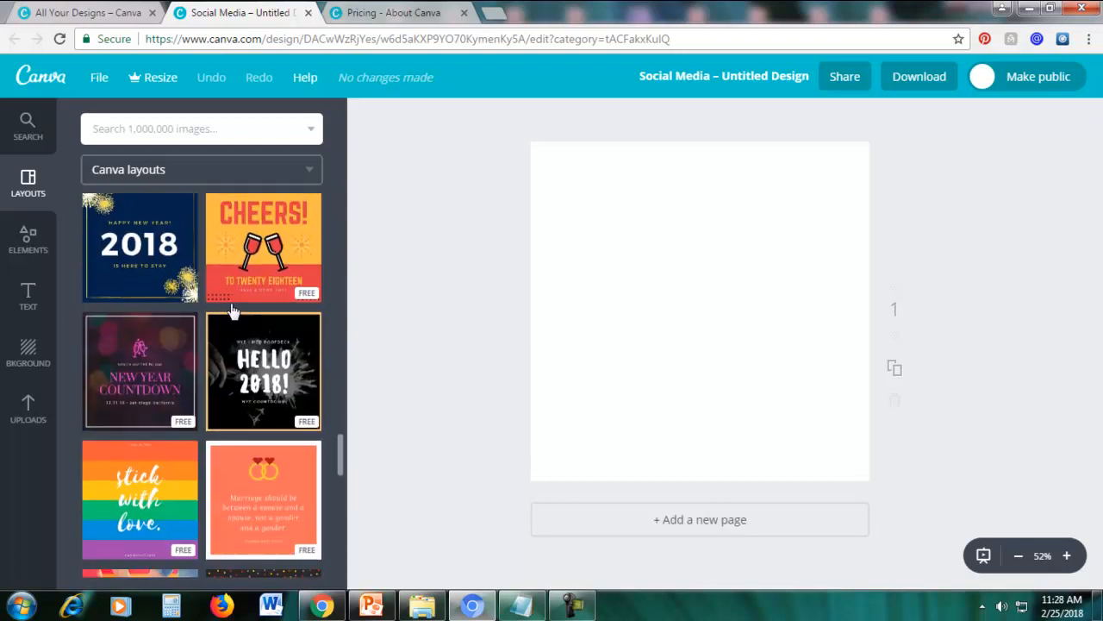
{"action": "scroll", "coordinate": [231, 311], "scroll_direction": "down", "scroll_amount": 4}
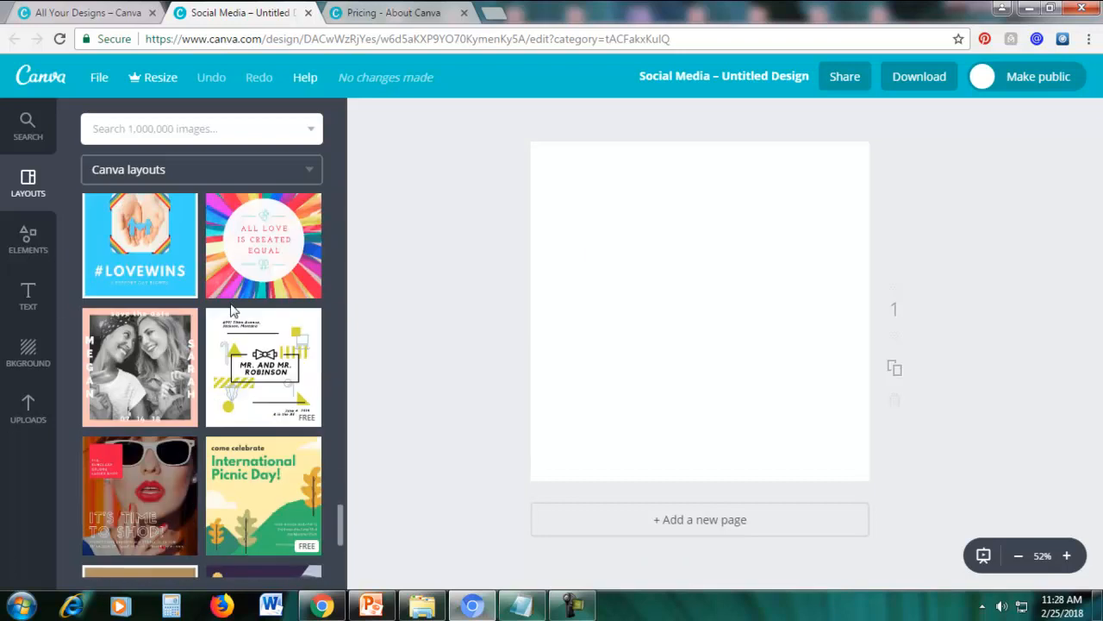
{"action": "scroll", "coordinate": [231, 311], "scroll_direction": "down", "scroll_amount": 5}
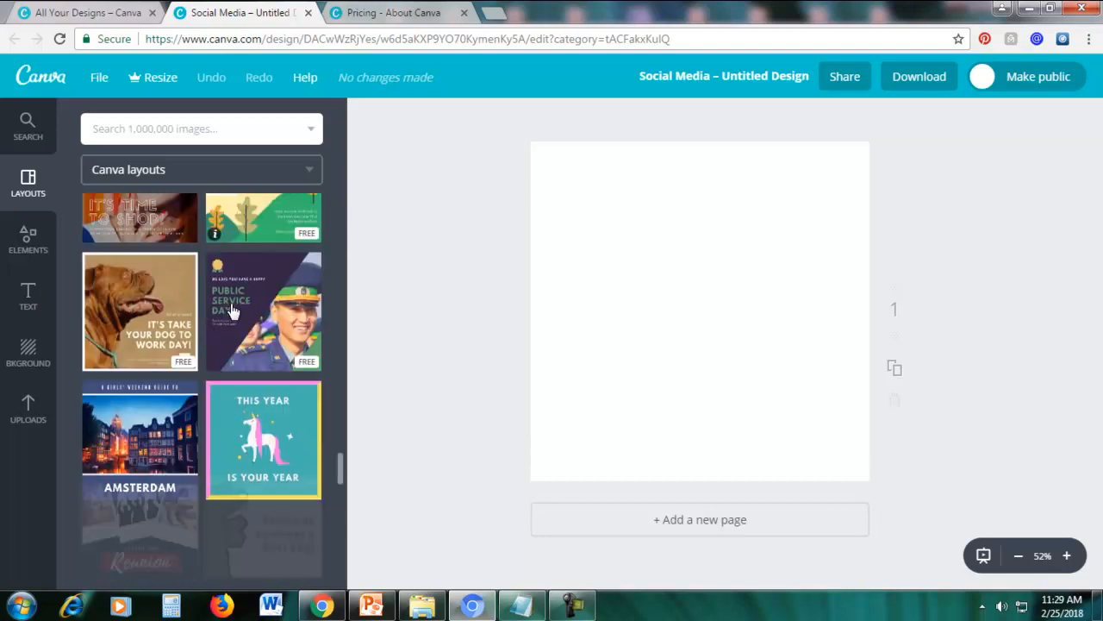
{"action": "scroll", "coordinate": [231, 311], "scroll_direction": "down", "scroll_amount": 5}
{"action": "scroll", "coordinate": [231, 310], "scroll_direction": "down", "scroll_amount": 10}
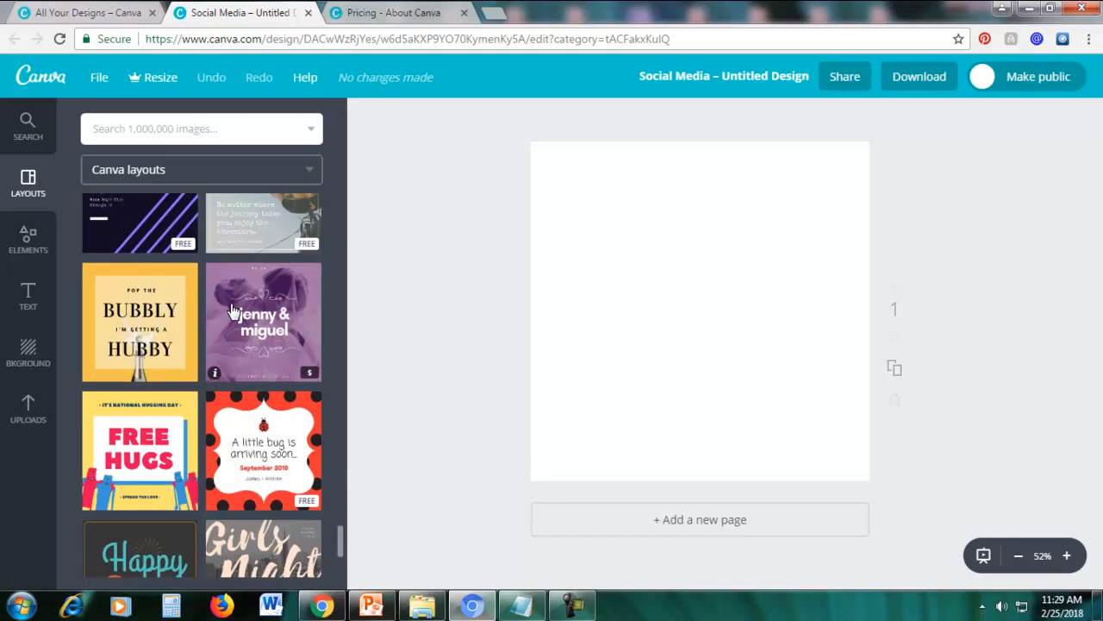
{"action": "scroll", "coordinate": [231, 310], "scroll_direction": "down", "scroll_amount": 5}
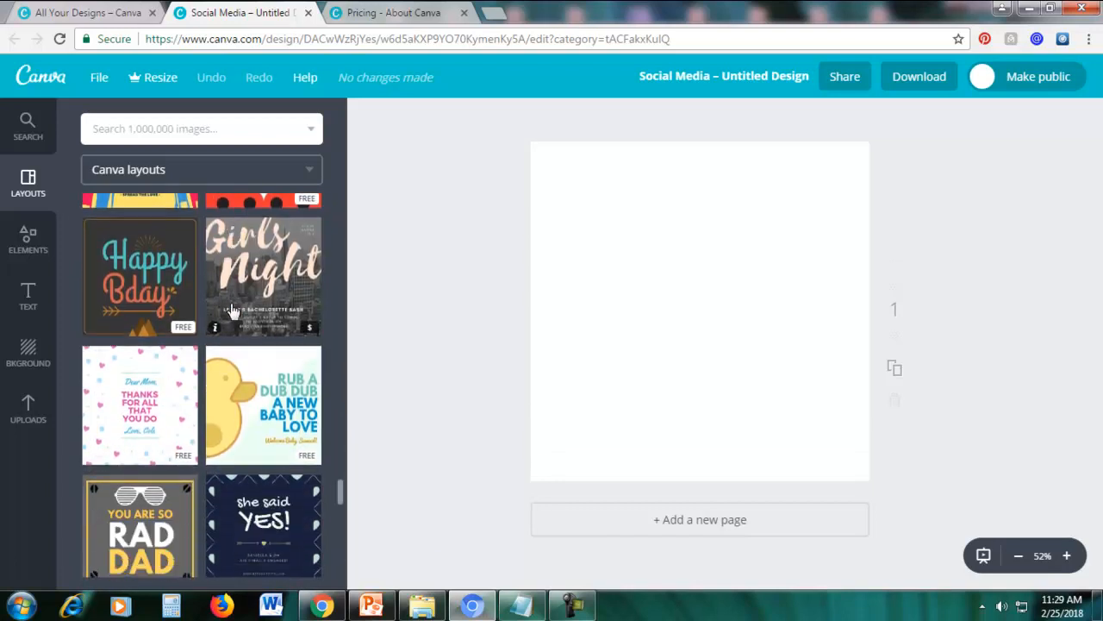
{"action": "scroll", "coordinate": [231, 311], "scroll_direction": "down", "scroll_amount": 8}
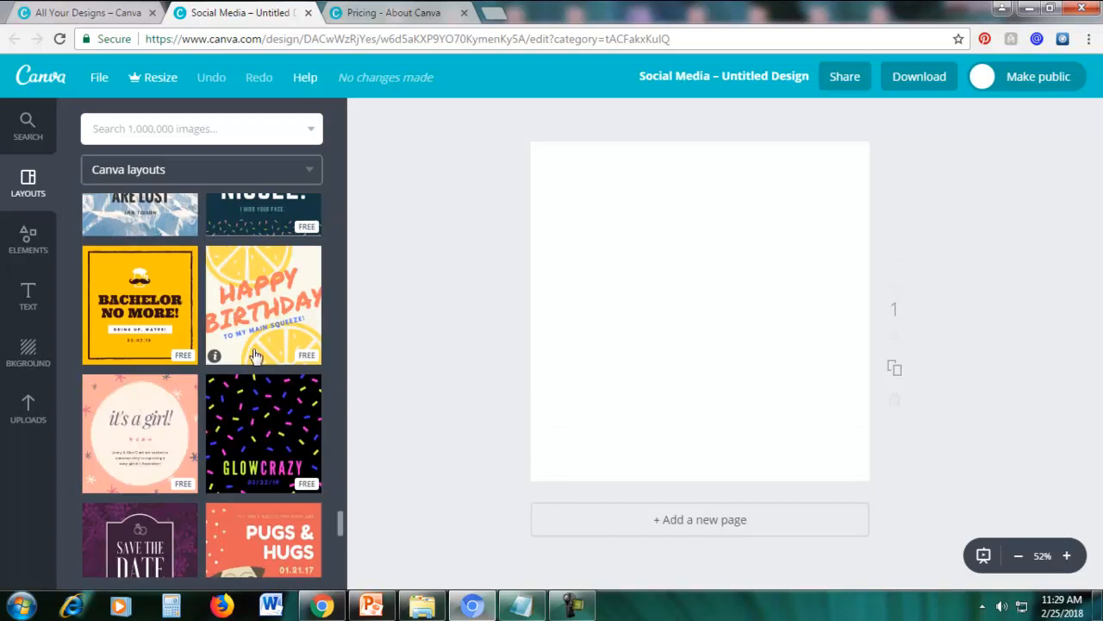
{"action": "scroll", "coordinate": [256, 355], "scroll_direction": "down", "scroll_amount": 6}
{"action": "scroll", "coordinate": [248, 333], "scroll_direction": "down", "scroll_amount": 4}
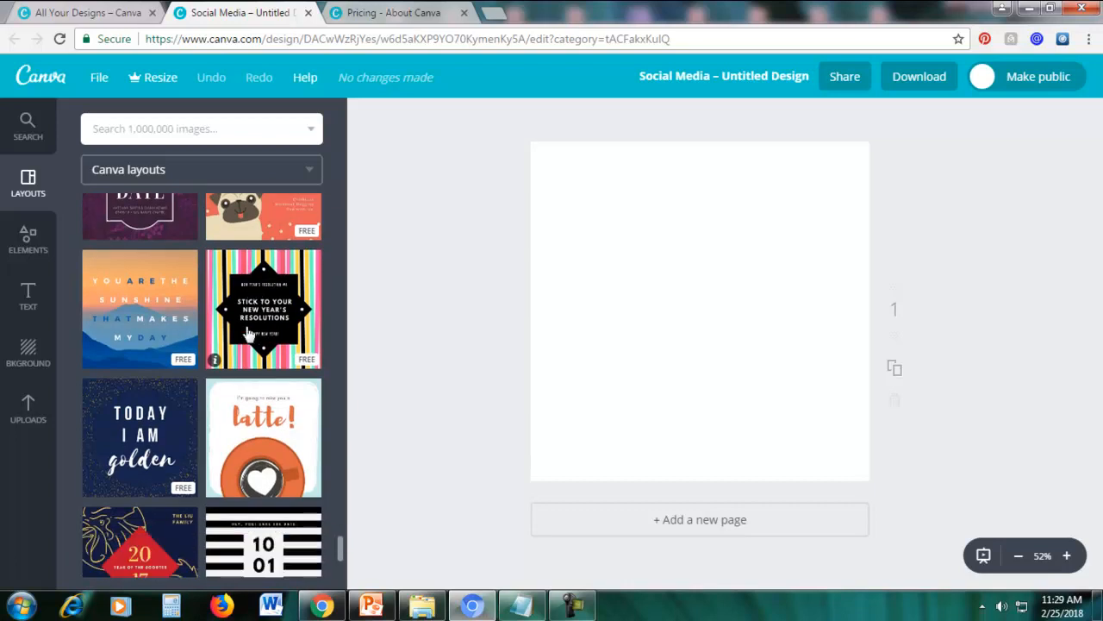
{"action": "scroll", "coordinate": [247, 333], "scroll_direction": "up", "scroll_amount": 2}
{"action": "left_click", "coordinate": [159, 333]}
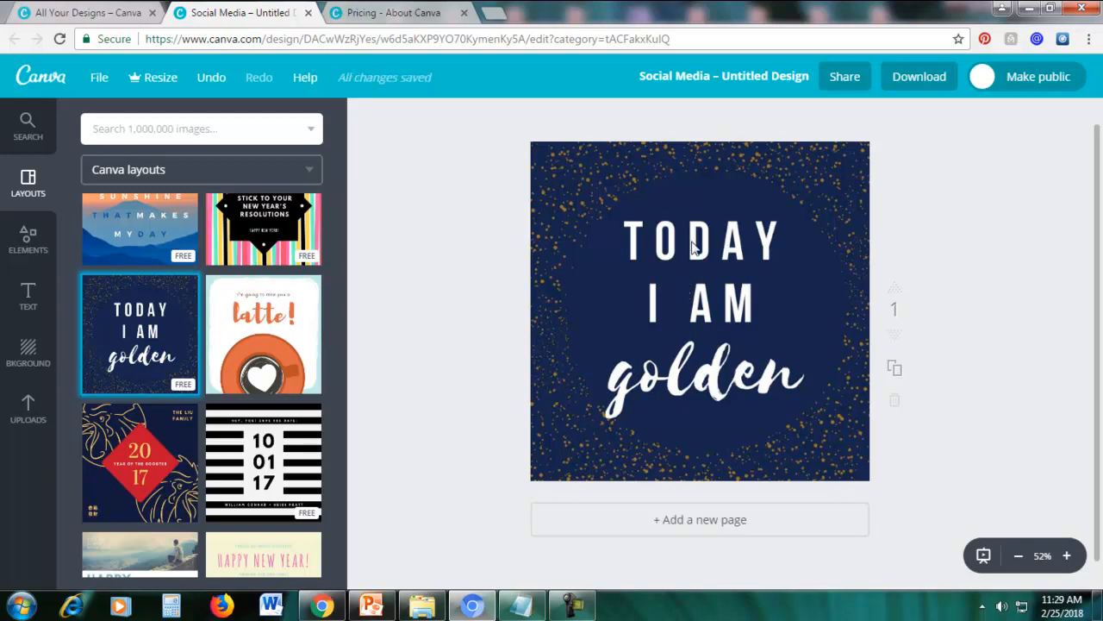
Copy the line "Life is a beautiful struggle" from the open Notepad note and replace the "TODAY I AM" text with it.
{"action": "double_click", "coordinate": [729, 256]}
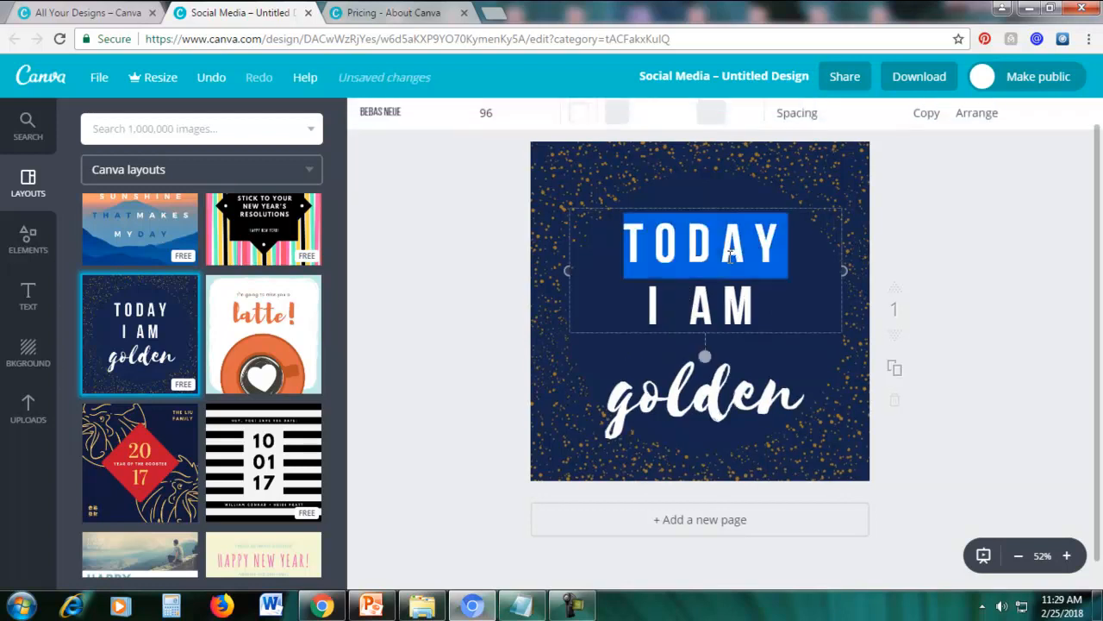
{"action": "left_click", "coordinate": [647, 249]}
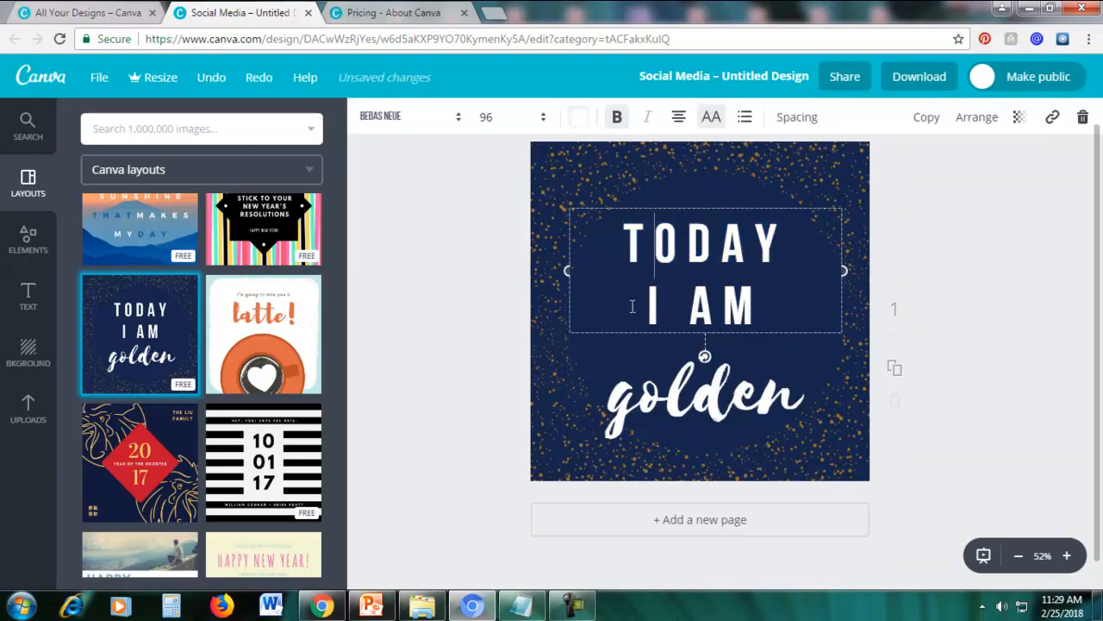
{"action": "left_click", "coordinate": [520, 608]}
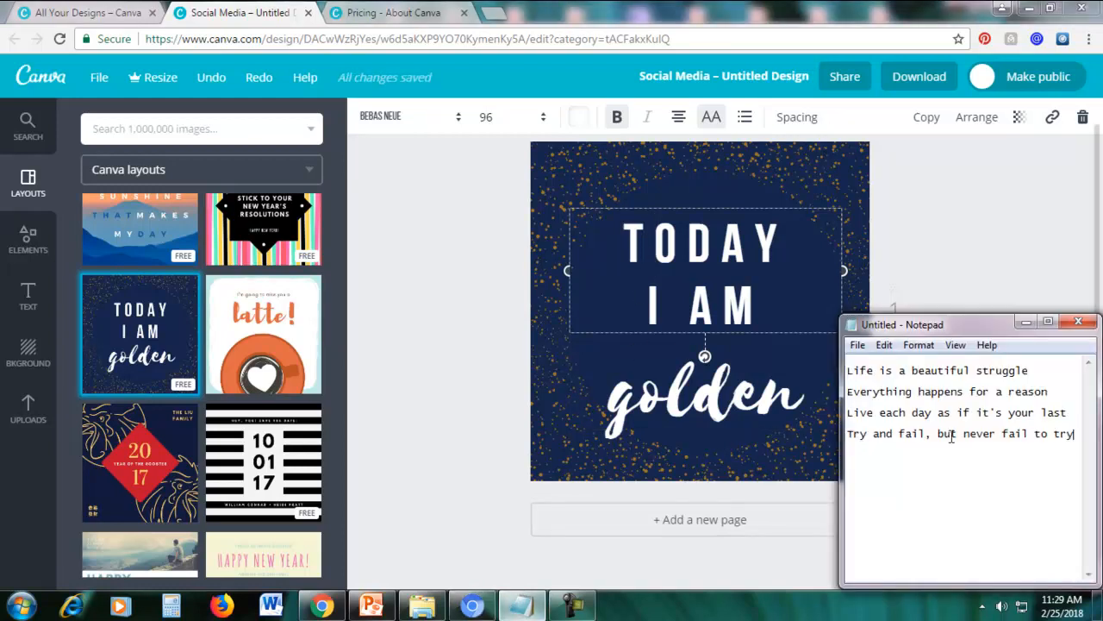
{"action": "left_click_drag", "start_coordinate": [1029, 370], "coordinate": [841, 370]}
{"action": "right_click", "coordinate": [874, 370]}
{"action": "left_click", "coordinate": [918, 201]}
{"action": "left_click", "coordinate": [1025, 320]}
{"action": "left_click_drag", "start_coordinate": [767, 309], "coordinate": [603, 237]}
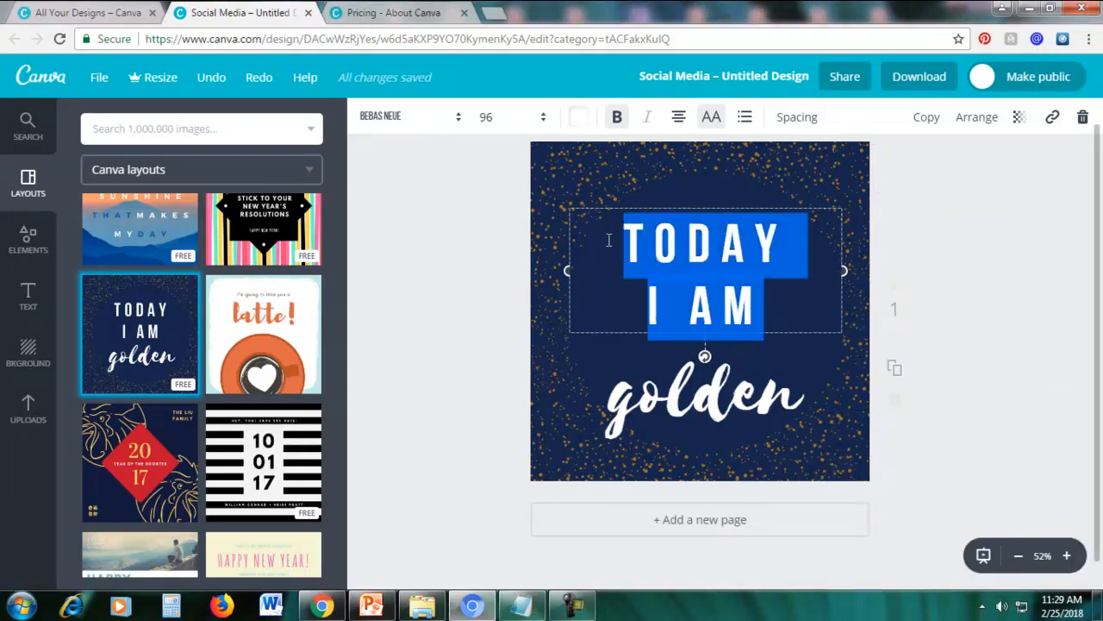
{"action": "key", "text": "ctrl+v"}
Delete the "golden" text and place the quote text box inside the page's borders.
{"action": "left_click_drag", "start_coordinate": [790, 203], "coordinate": [842, 135]}
{"action": "left_click_drag", "start_coordinate": [659, 447], "coordinate": [657, 444]}
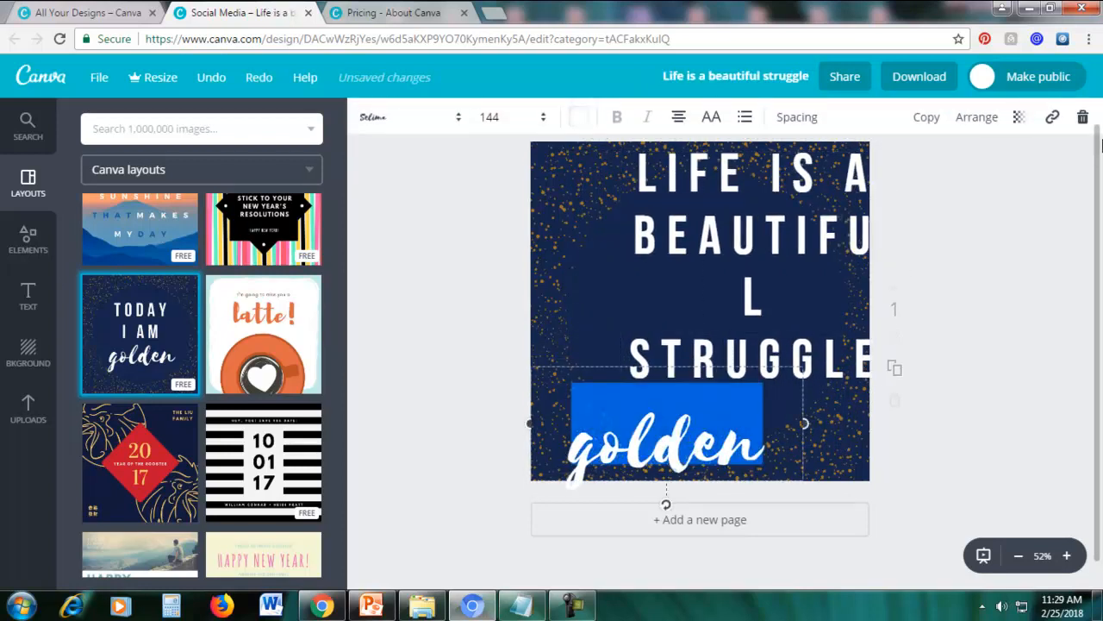
{"action": "left_click", "coordinate": [1083, 119]}
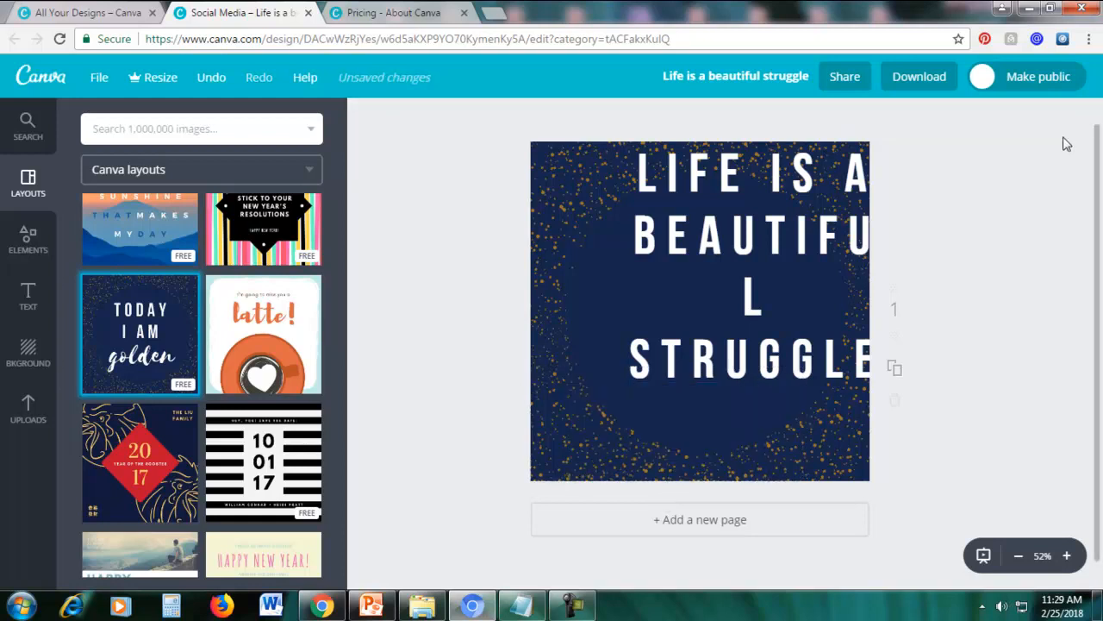
{"action": "left_click_drag", "start_coordinate": [764, 222], "coordinate": [716, 297]}
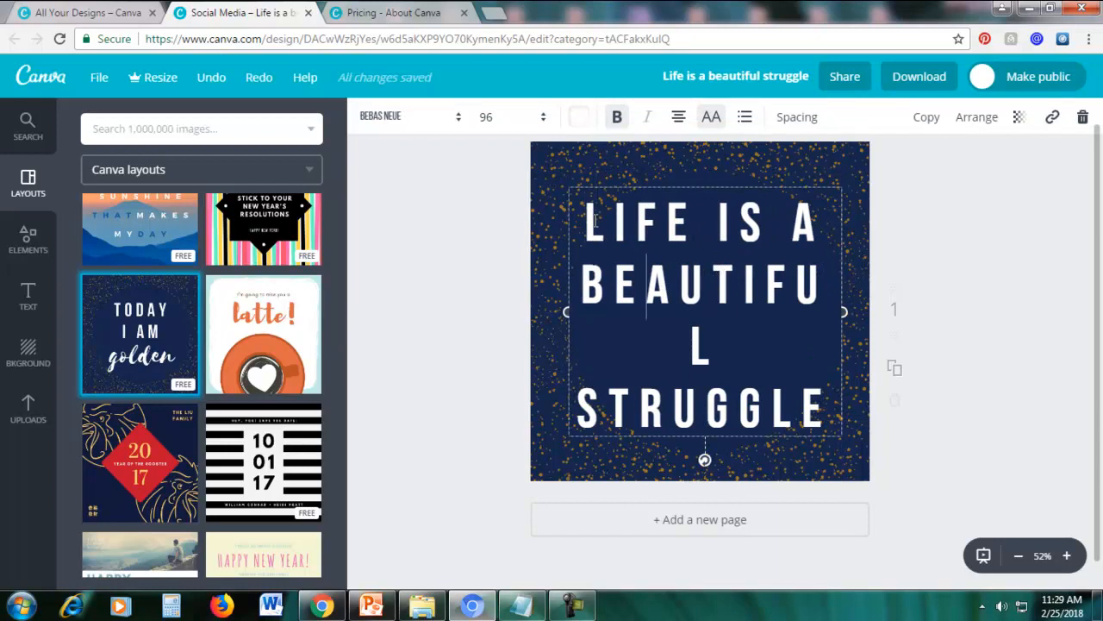
Set the whole quote's font size to 72 and move the text to the middle of the design.
{"action": "left_click_drag", "start_coordinate": [602, 222], "coordinate": [832, 418]}
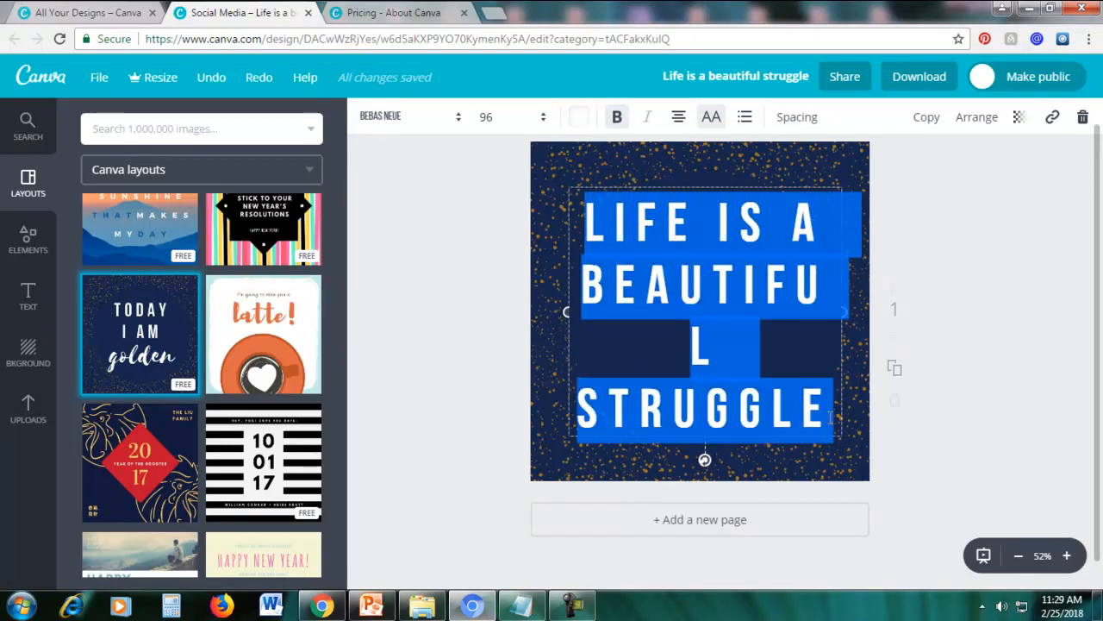
{"action": "left_click", "coordinate": [493, 119]}
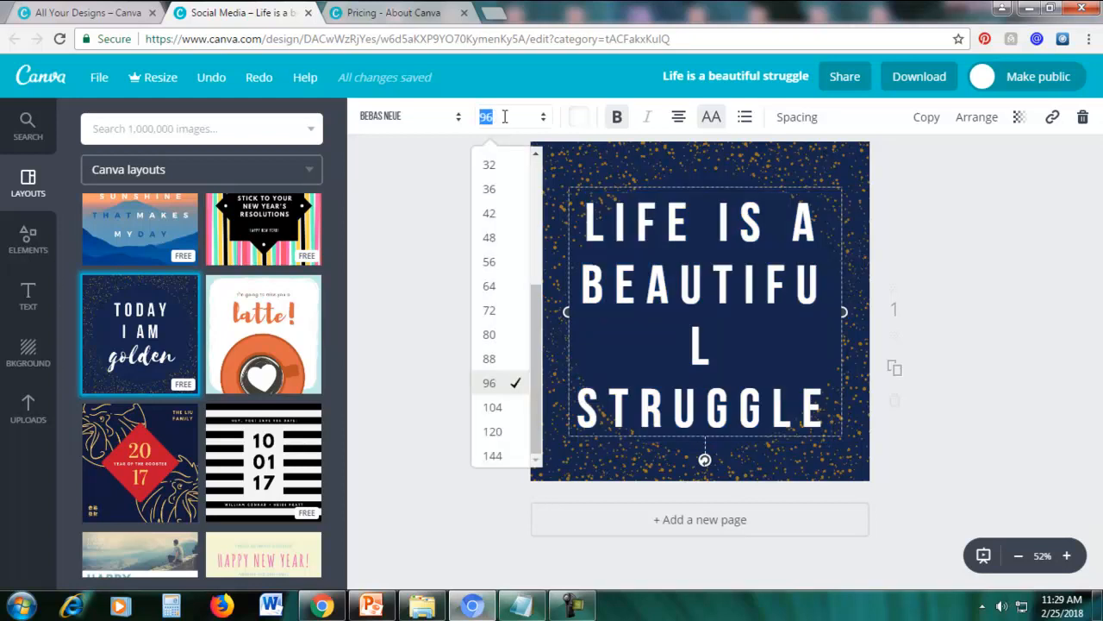
{"action": "left_click", "coordinate": [505, 317]}
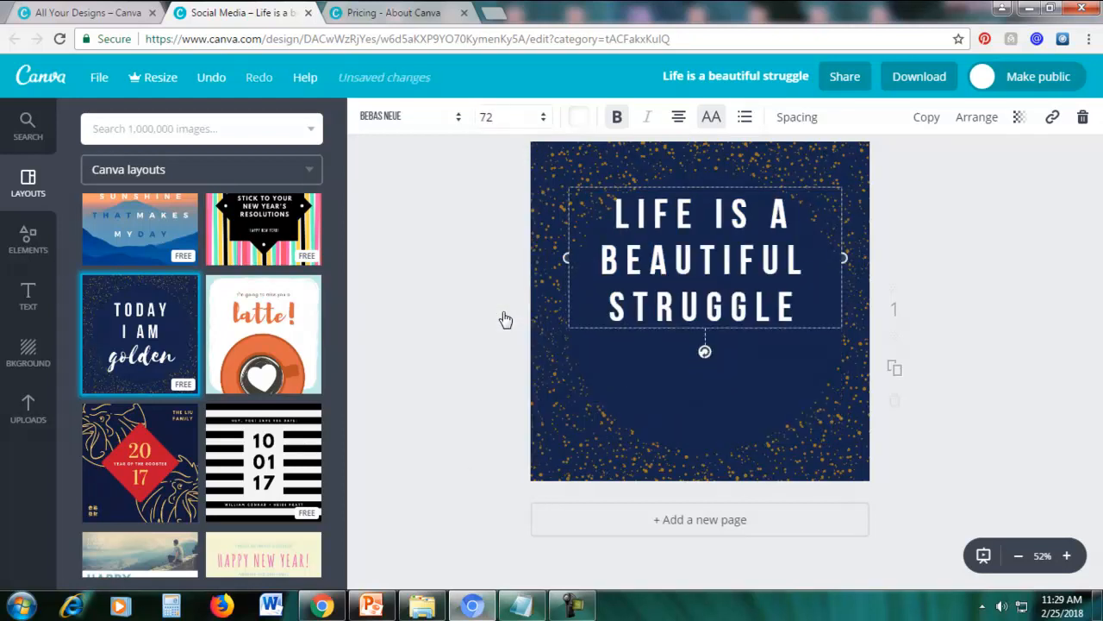
{"action": "left_click_drag", "start_coordinate": [680, 186], "coordinate": [683, 245]}
{"action": "left_click", "coordinate": [1057, 240]}
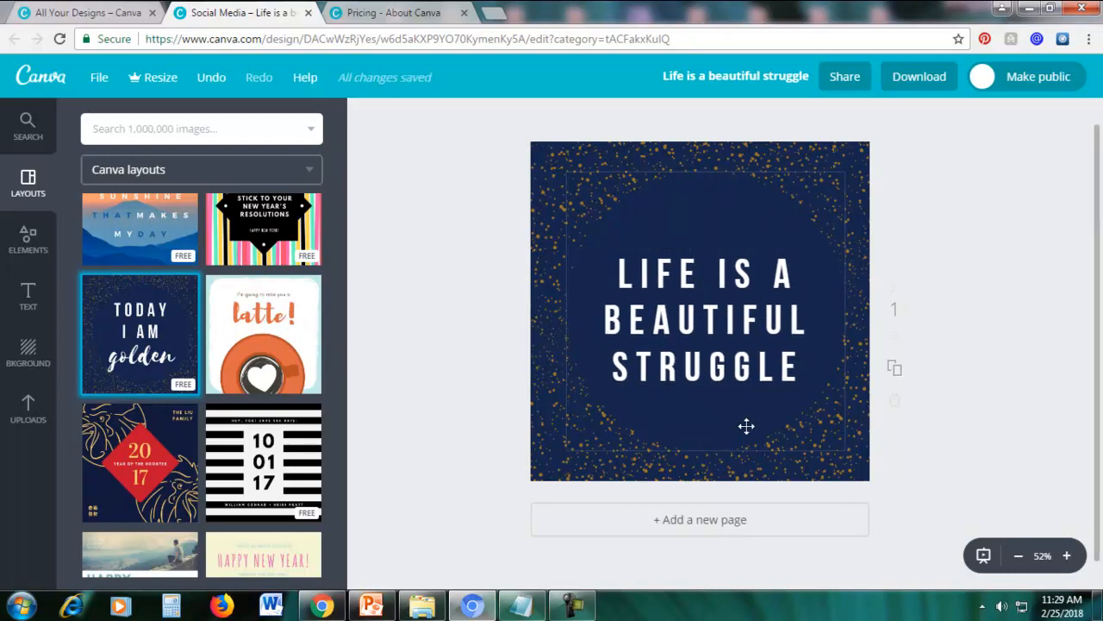
Recolour the gold speckle pattern around the quote, trying yellow and pink before applying the turquoise default palette colour.
{"action": "left_click", "coordinate": [704, 432]}
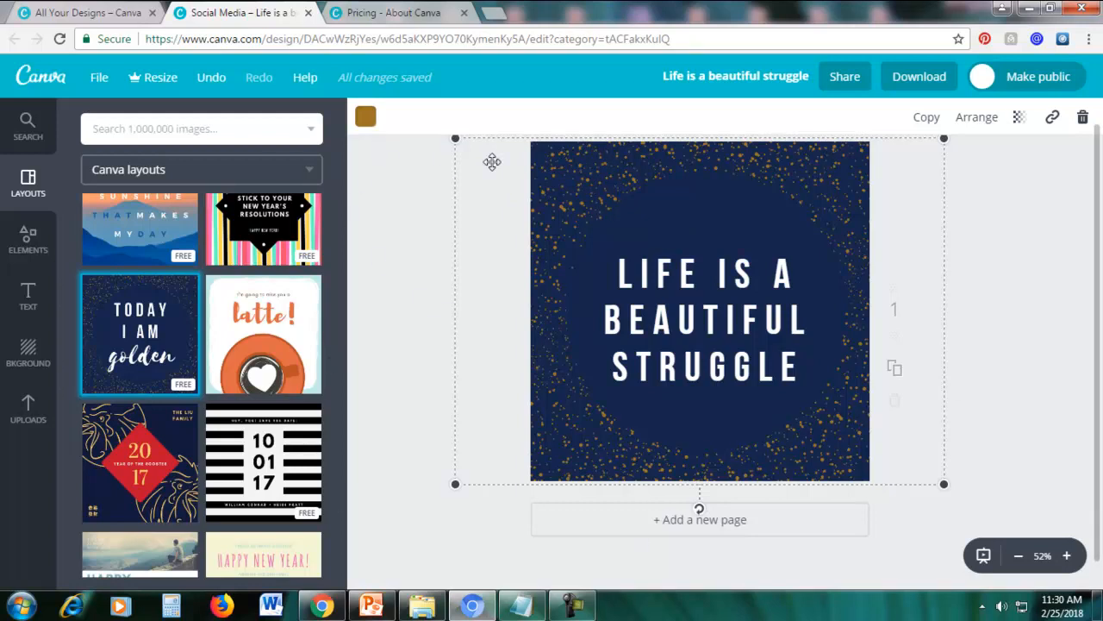
{"action": "left_click", "coordinate": [365, 118]}
{"action": "left_click", "coordinate": [438, 262]}
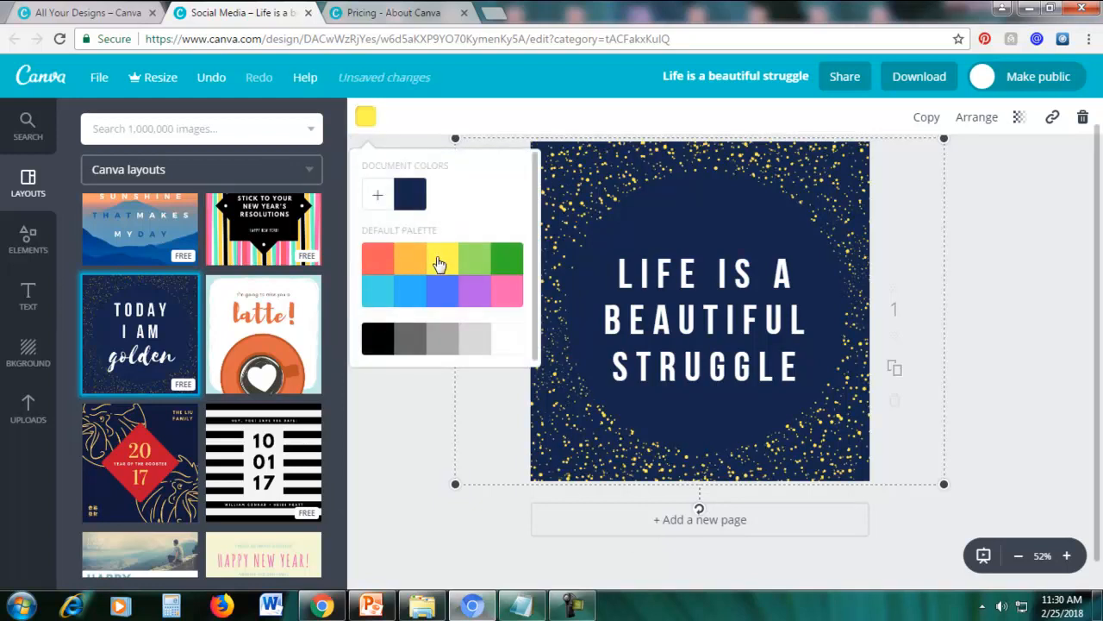
{"action": "left_click", "coordinate": [510, 293]}
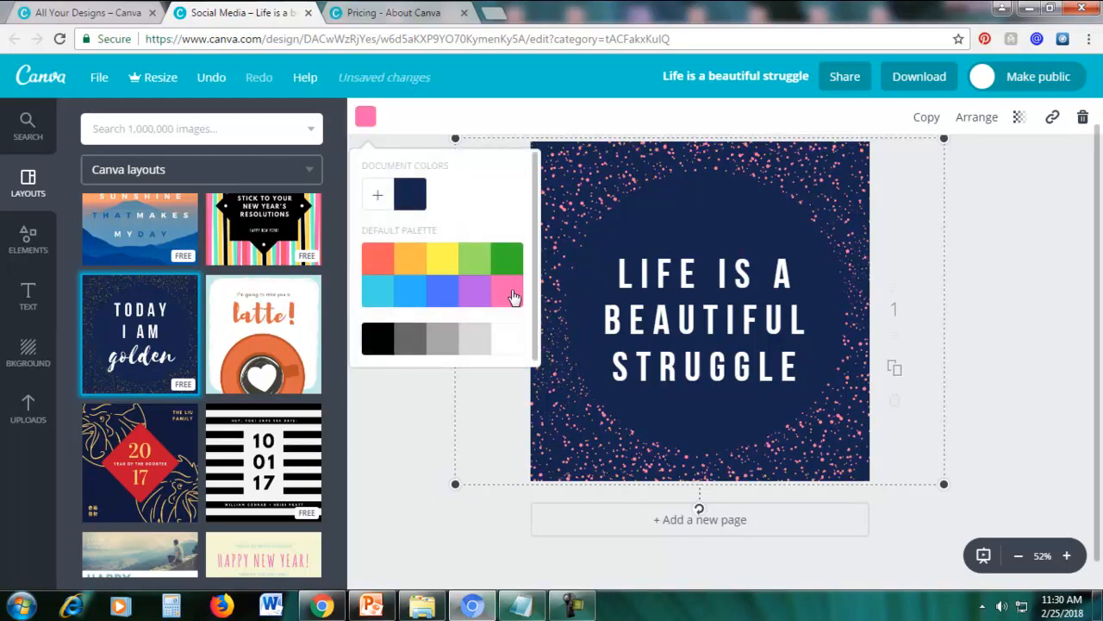
{"action": "left_click", "coordinate": [377, 298]}
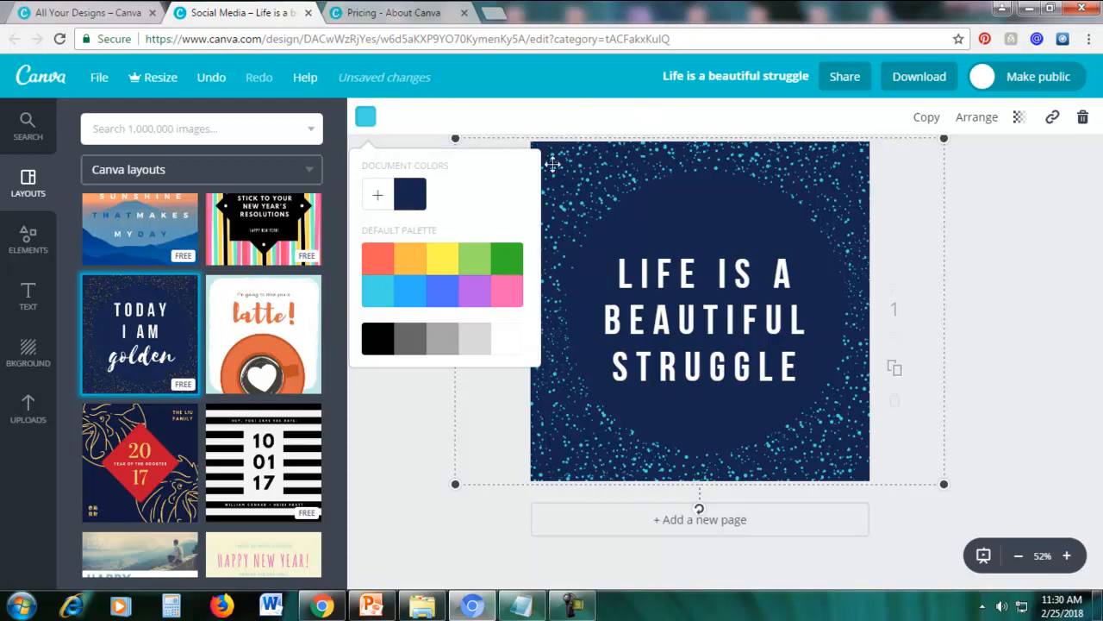
Recolour the speckle pattern with a custom light green, color code bee6af, using the color wheel.
{"action": "left_click", "coordinate": [378, 198]}
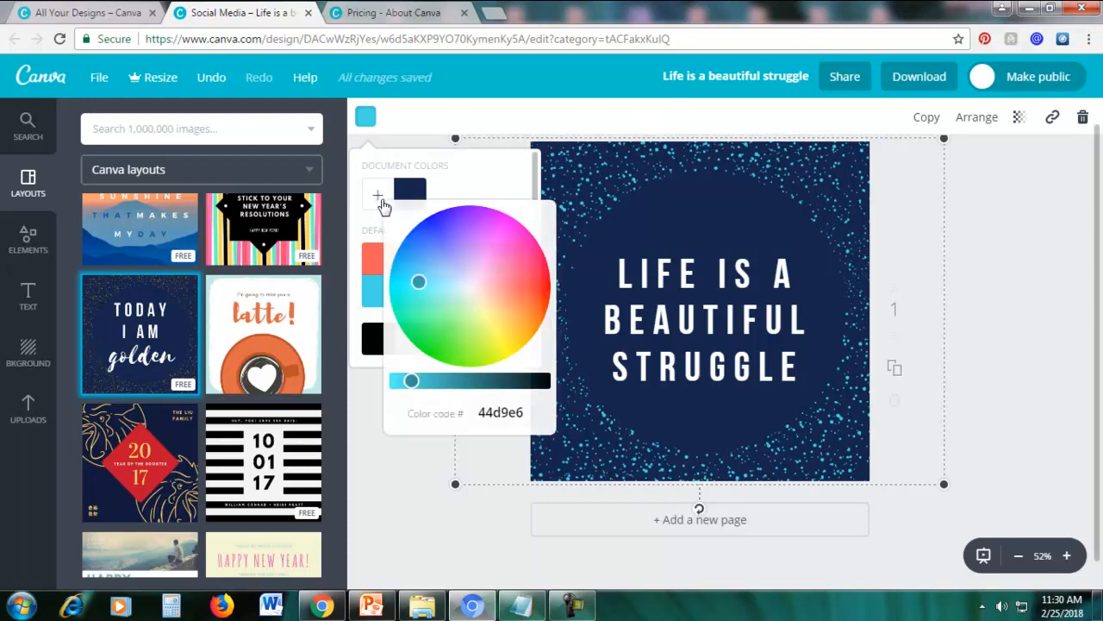
{"action": "left_click_drag", "start_coordinate": [418, 282], "coordinate": [465, 302]}
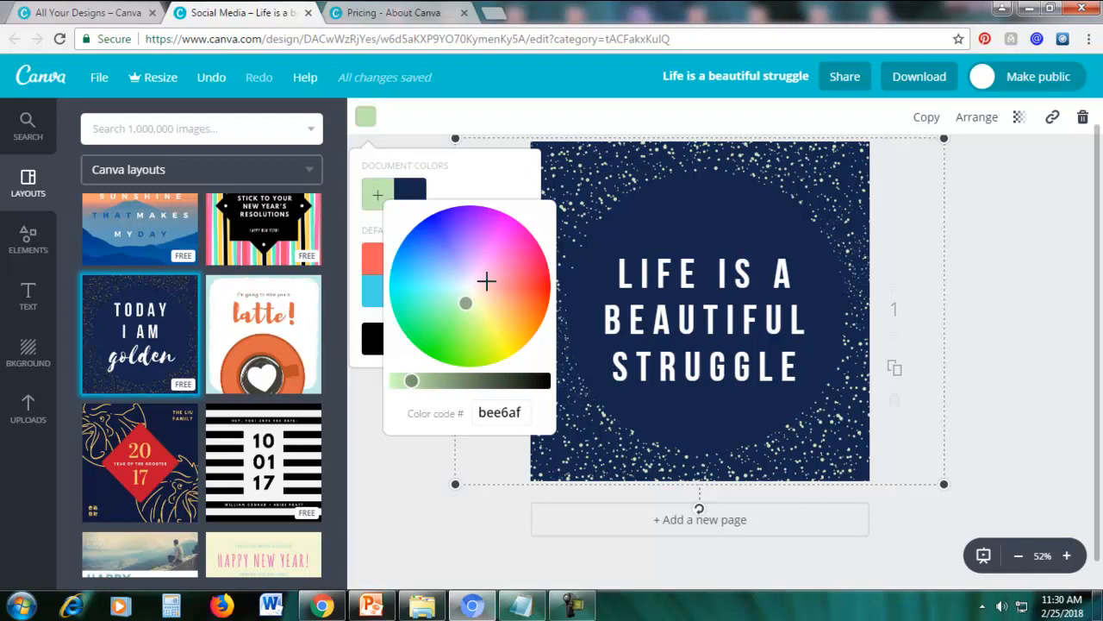
{"action": "left_click", "coordinate": [494, 413]}
{"action": "double_click", "coordinate": [497, 412]}
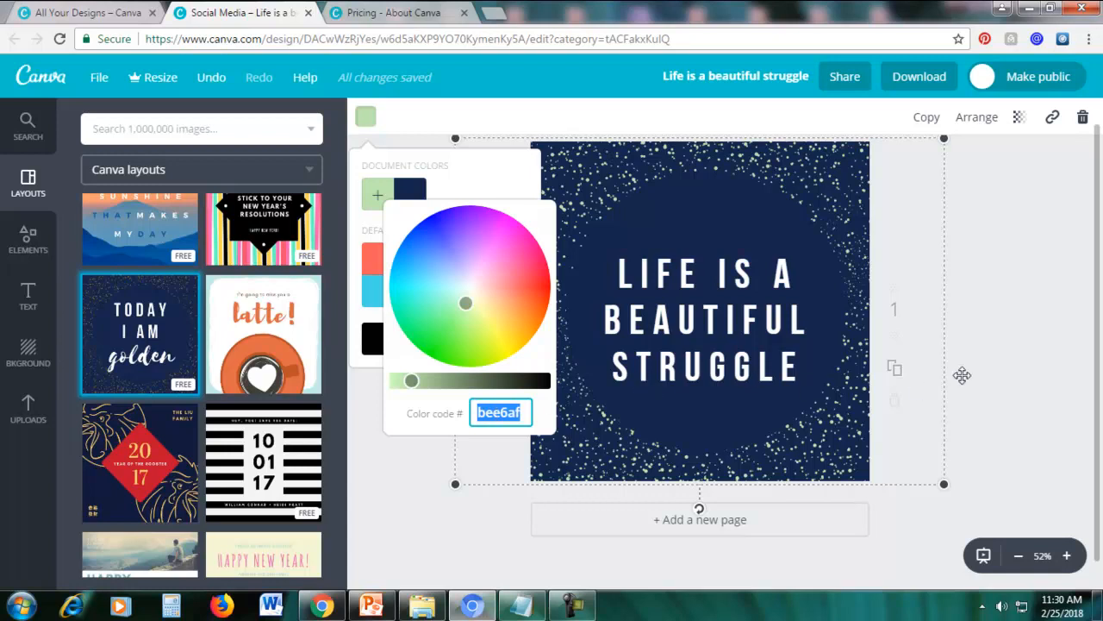
{"action": "left_click", "coordinate": [751, 229]}
Open Google in a new browser tab and search for "color picker".
{"action": "left_click", "coordinate": [494, 12]}
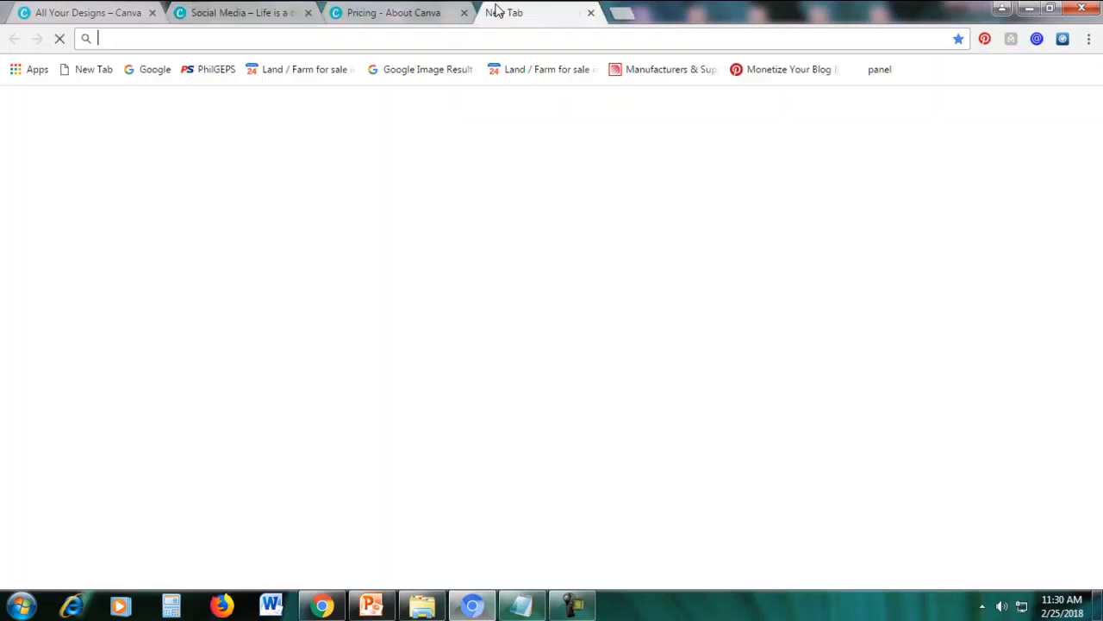
{"action": "type", "text": "google.com"}
{"action": "key", "text": "Return"}
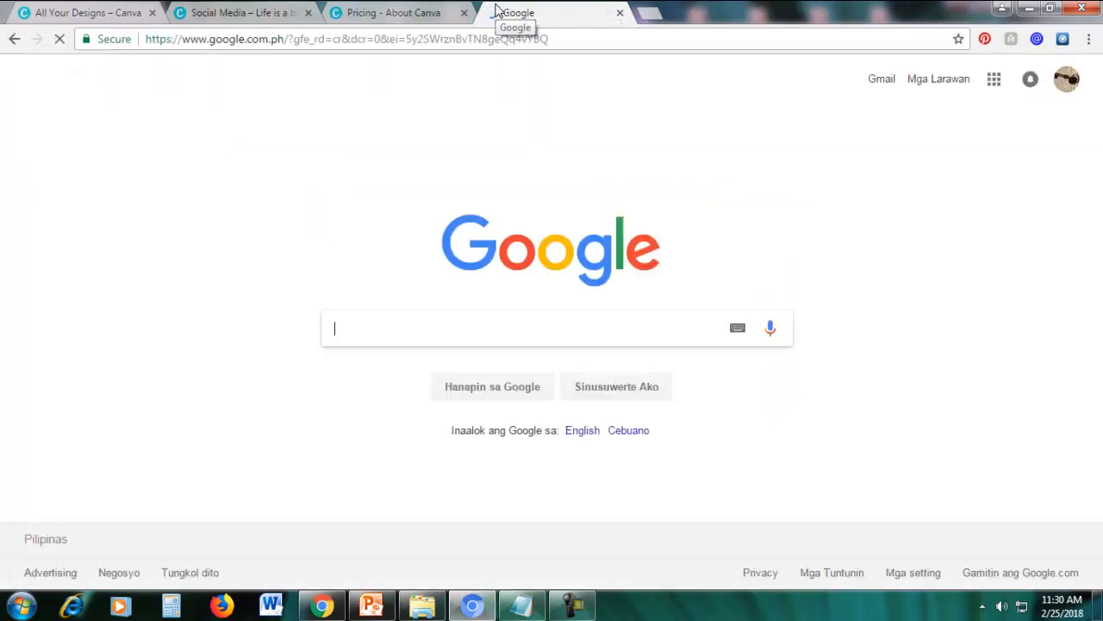
{"action": "type", "text": "color picker"}
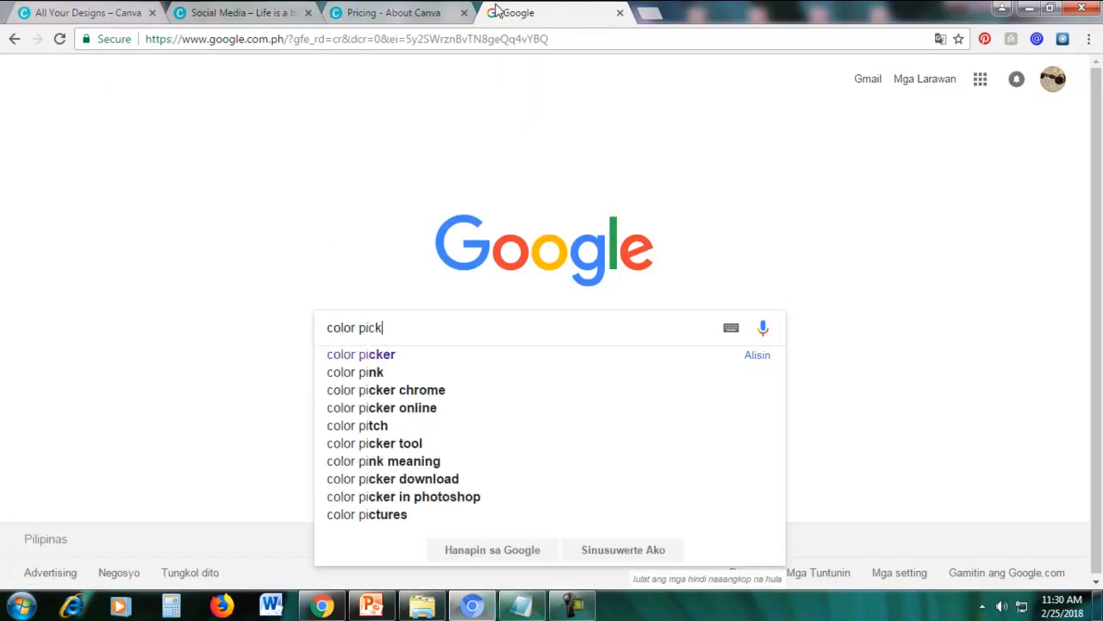
{"action": "key", "text": "Return"}
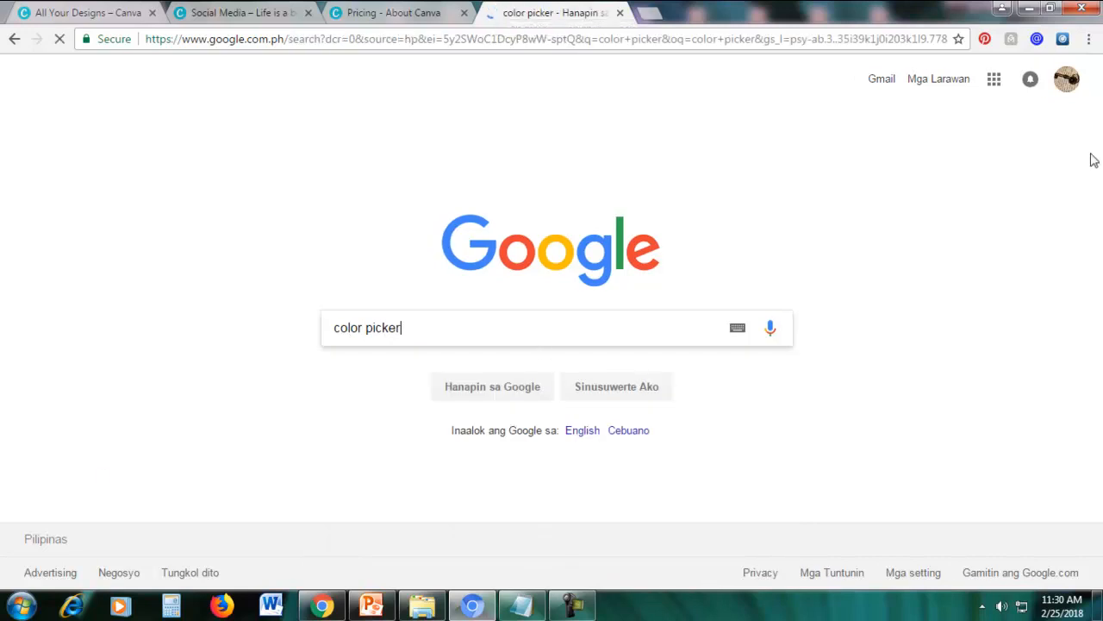
Open the W3Schools HTML Color Picker page from the search results.
{"action": "scroll", "coordinate": [748, 321], "scroll_direction": "down", "scroll_amount": 3}
{"action": "scroll", "coordinate": [738, 243], "scroll_direction": "up", "scroll_amount": 3}
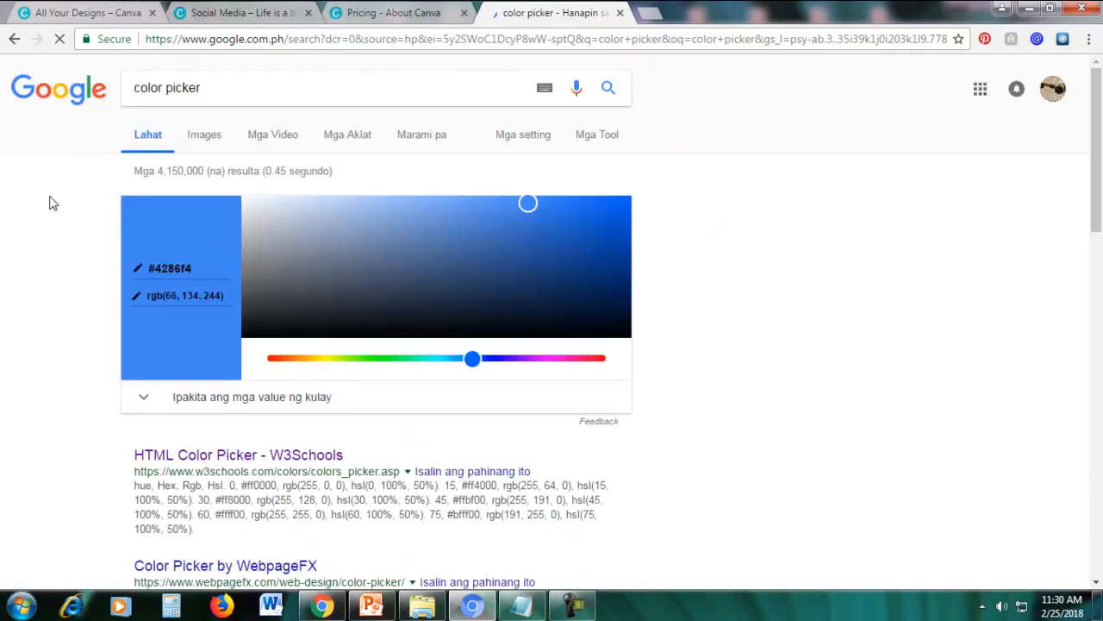
{"action": "scroll", "coordinate": [59, 348], "scroll_direction": "down", "scroll_amount": 2}
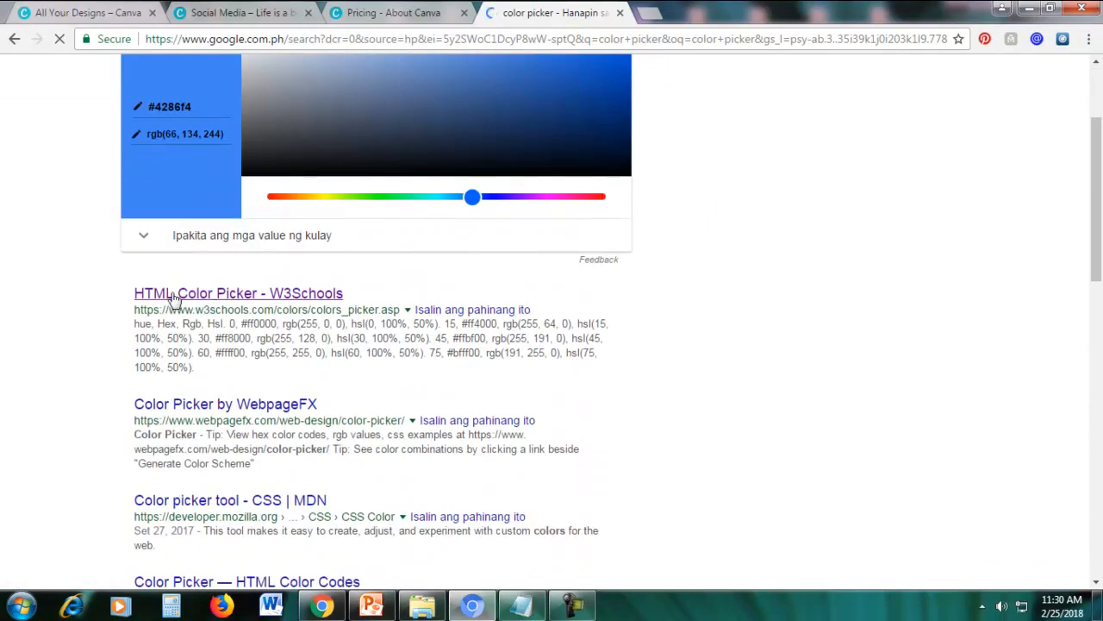
{"action": "left_click", "coordinate": [214, 297]}
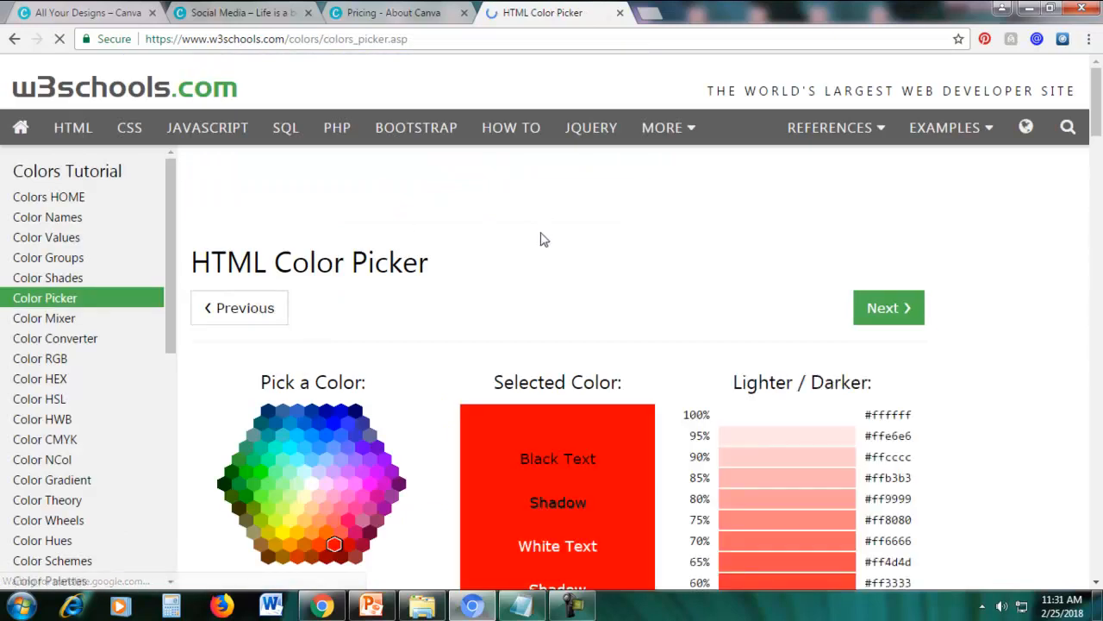
{"action": "scroll", "coordinate": [541, 236], "scroll_direction": "down", "scroll_amount": 2}
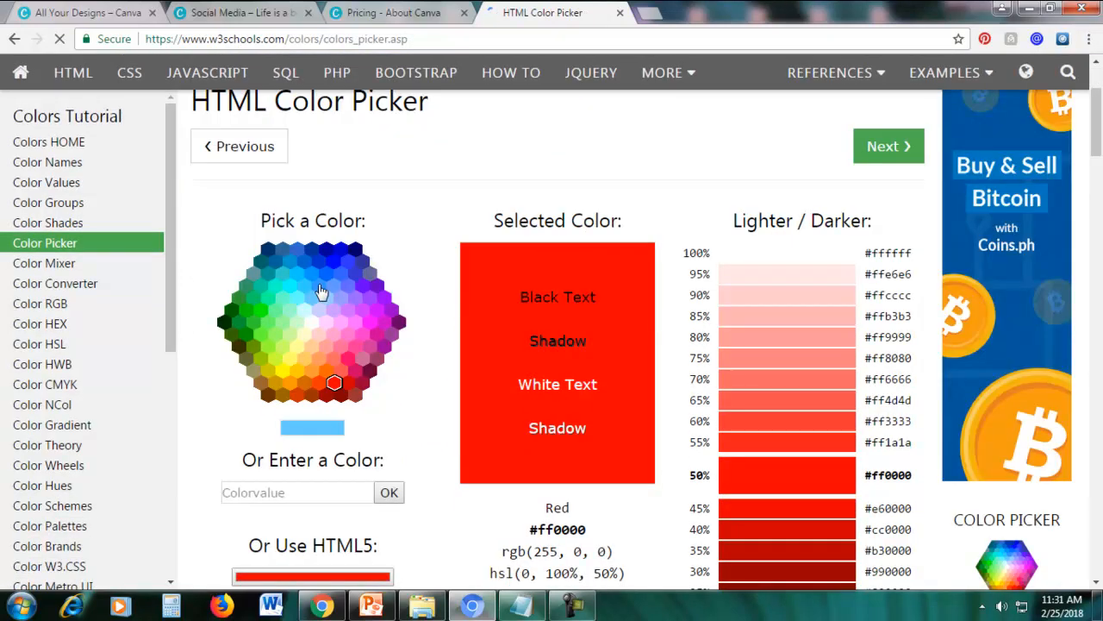
Return to the Canva design and try custom wheel colours on the speckle pattern, ending on golden yellow e6b326.
{"action": "left_click", "coordinate": [385, 11]}
{"action": "left_click", "coordinate": [280, 13]}
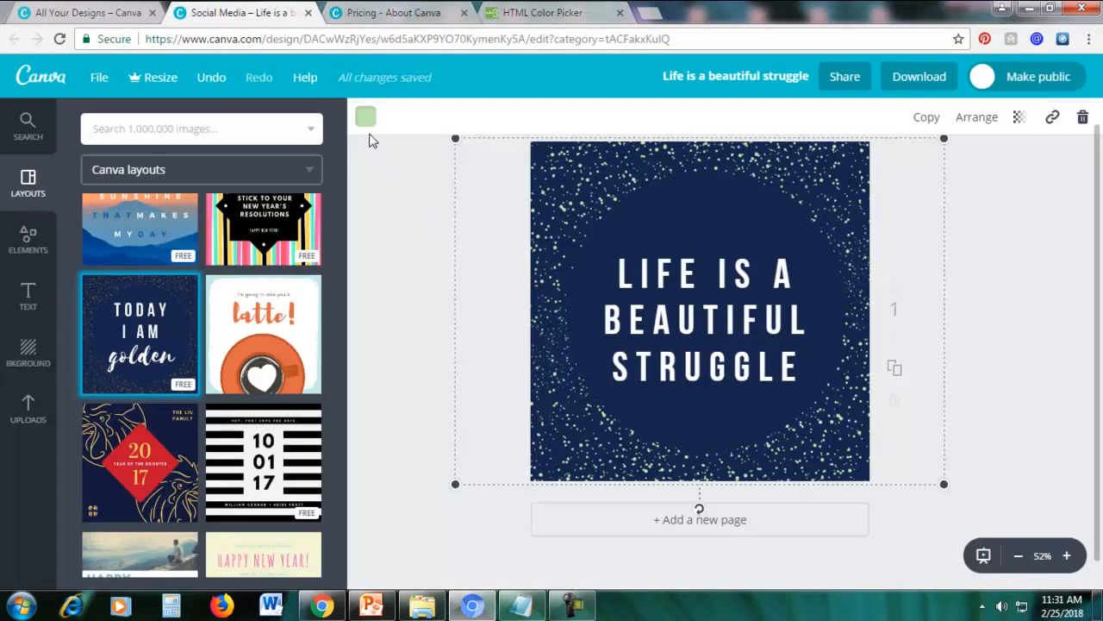
{"action": "left_click", "coordinate": [365, 117]}
{"action": "left_click", "coordinate": [380, 196]}
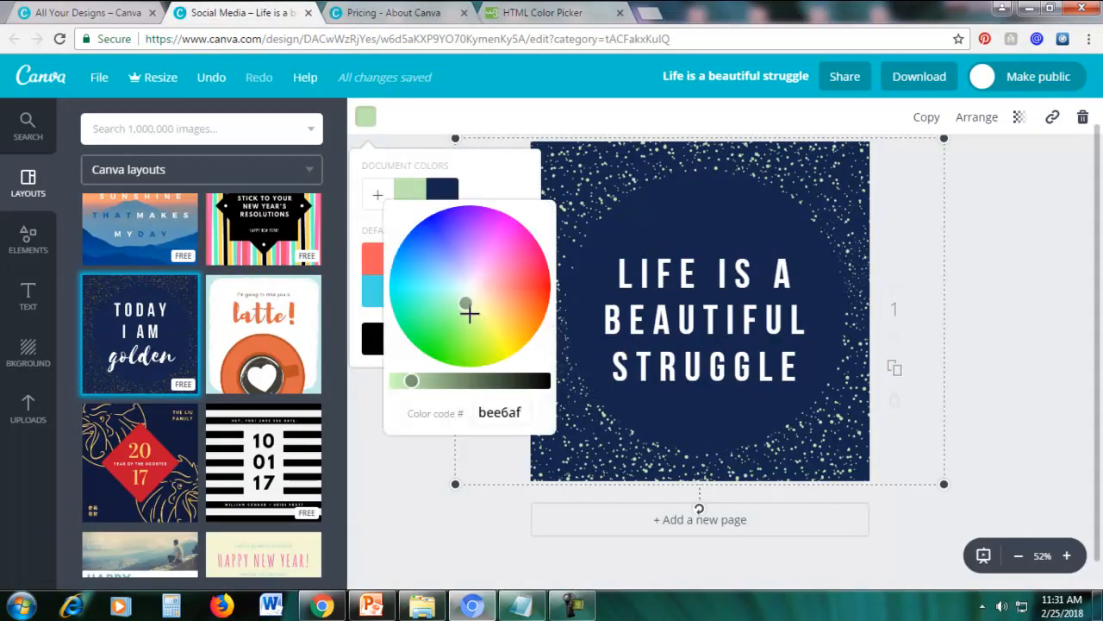
{"action": "mouse_move", "coordinate": [465, 303]}
{"action": "left_mouse_down"}
{"action": "mouse_move", "coordinate": [442, 270]}
{"action": "mouse_move", "coordinate": [479, 295]}
{"action": "left_mouse_up"}
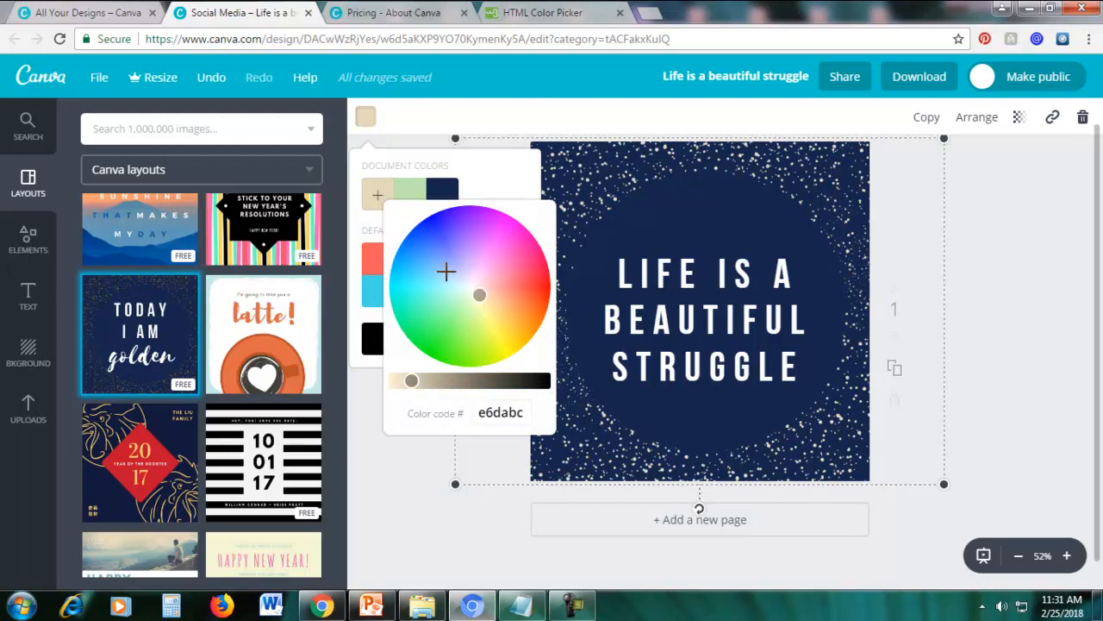
{"action": "left_click", "coordinate": [446, 273]}
{"action": "left_click_drag", "start_coordinate": [451, 263], "coordinate": [513, 327]}
Select the light cyan #66ffff in the W3Schools color picker and copy its hex code.
{"action": "left_click", "coordinate": [530, 15]}
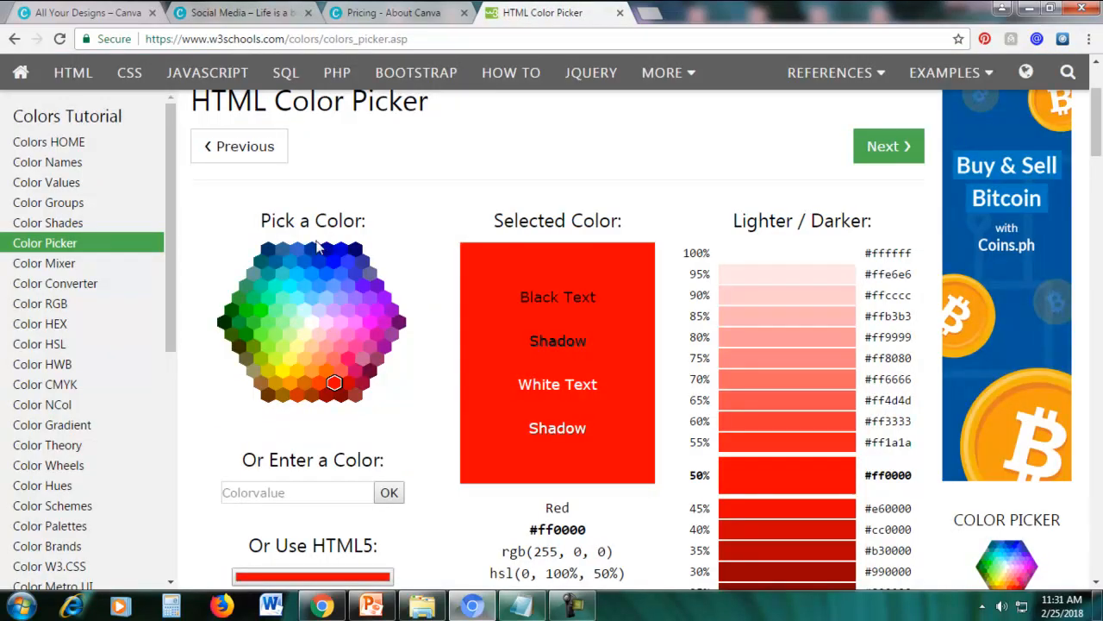
{"action": "left_click", "coordinate": [298, 303]}
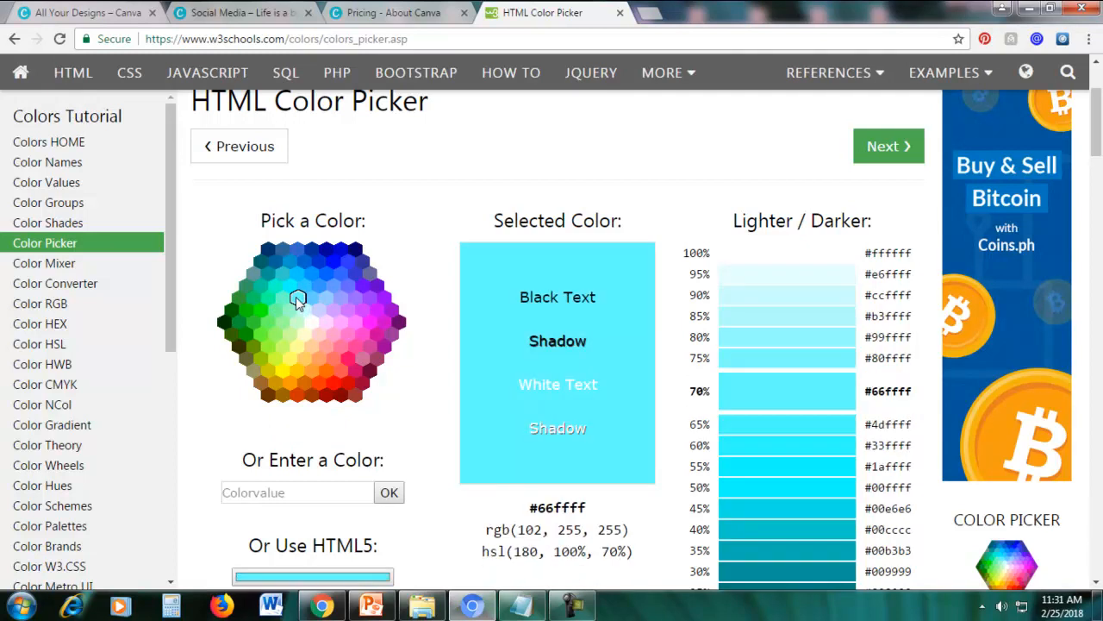
{"action": "scroll", "coordinate": [367, 323], "scroll_direction": "down", "scroll_amount": 1}
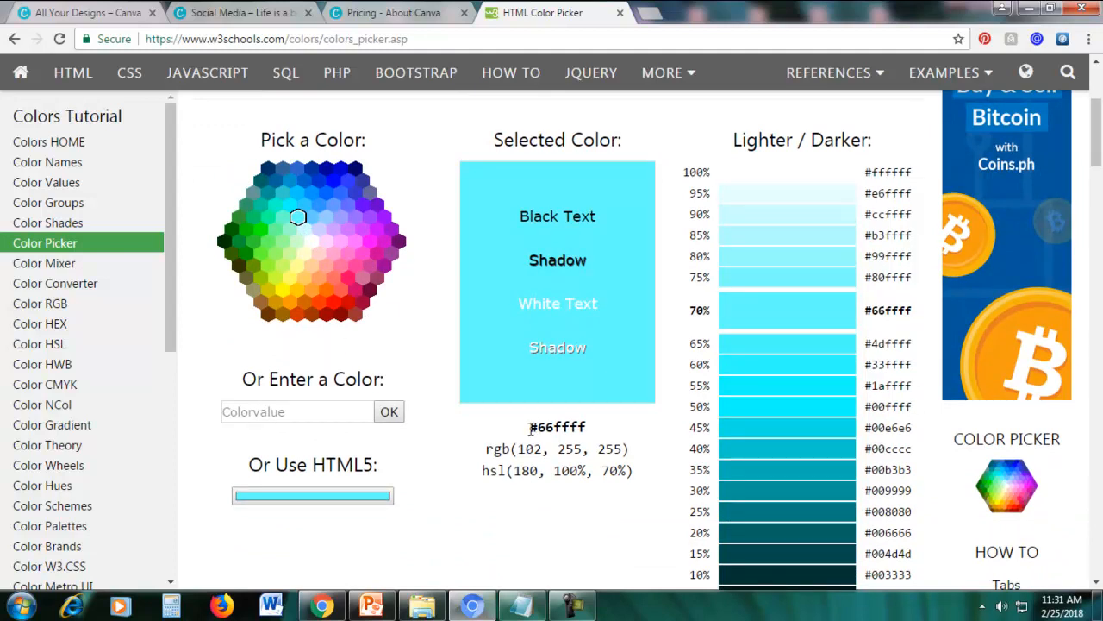
{"action": "left_click_drag", "start_coordinate": [542, 430], "coordinate": [582, 427]}
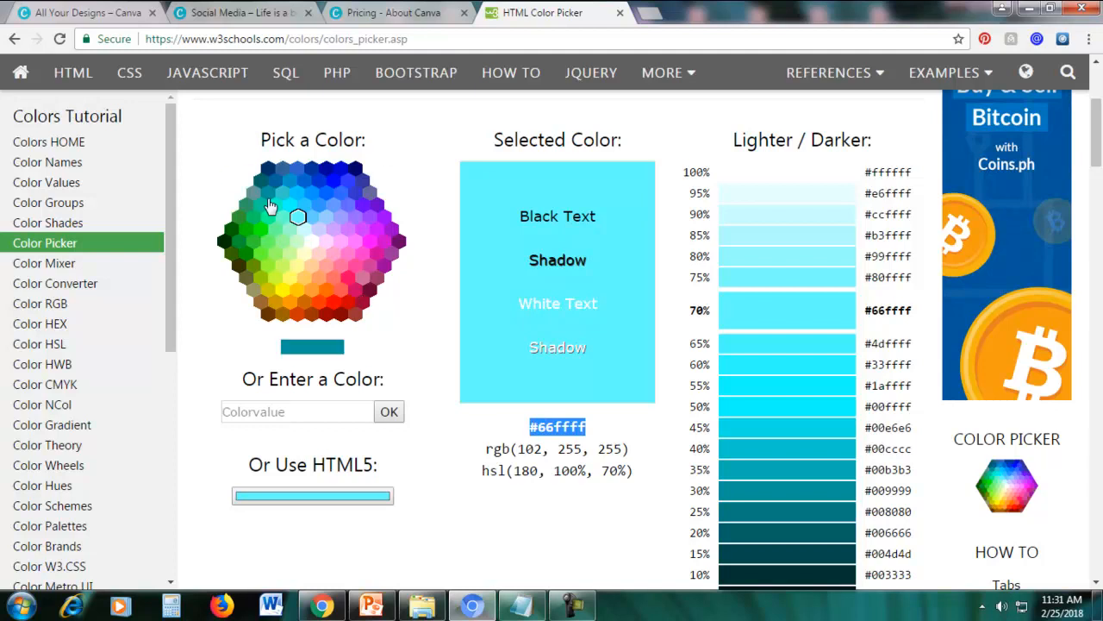
{"action": "left_click", "coordinate": [463, 392]}
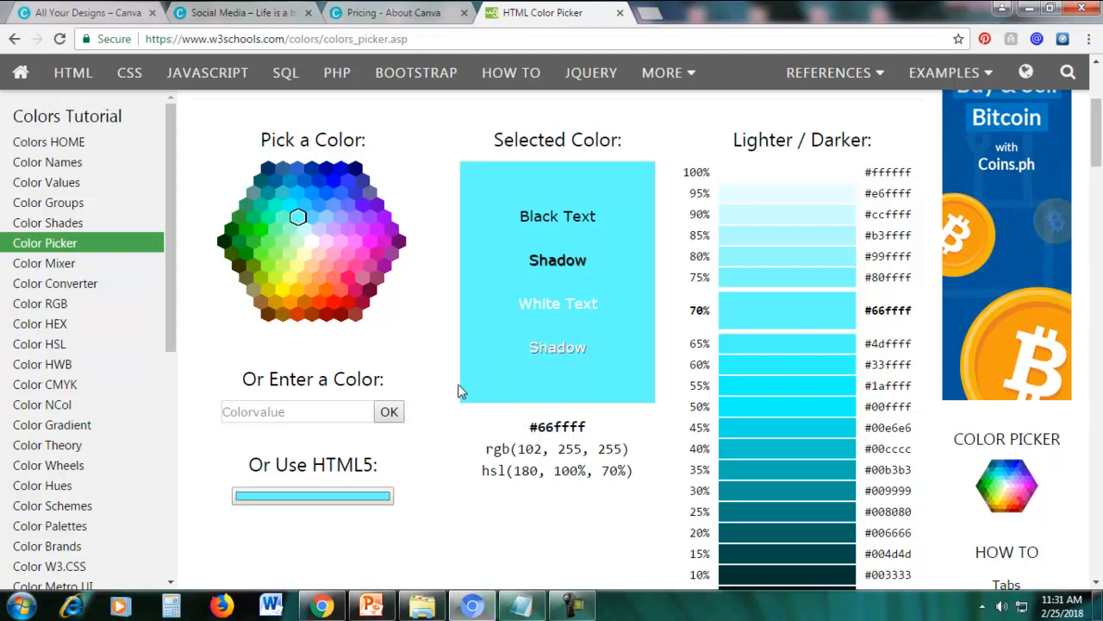
{"action": "left_click", "coordinate": [325, 218]}
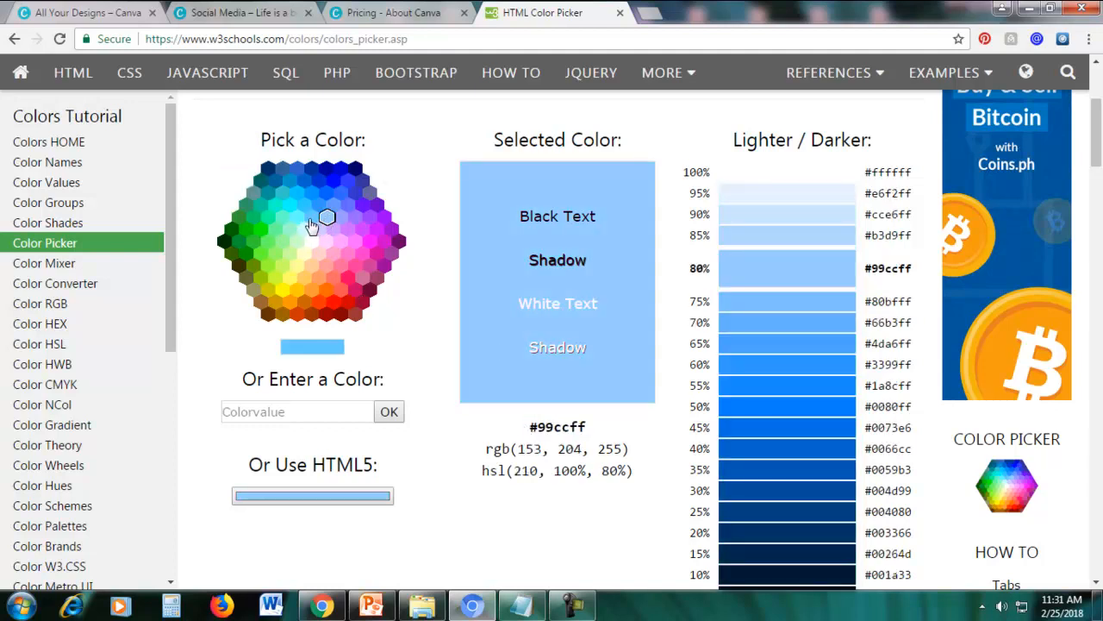
{"action": "left_click", "coordinate": [299, 219]}
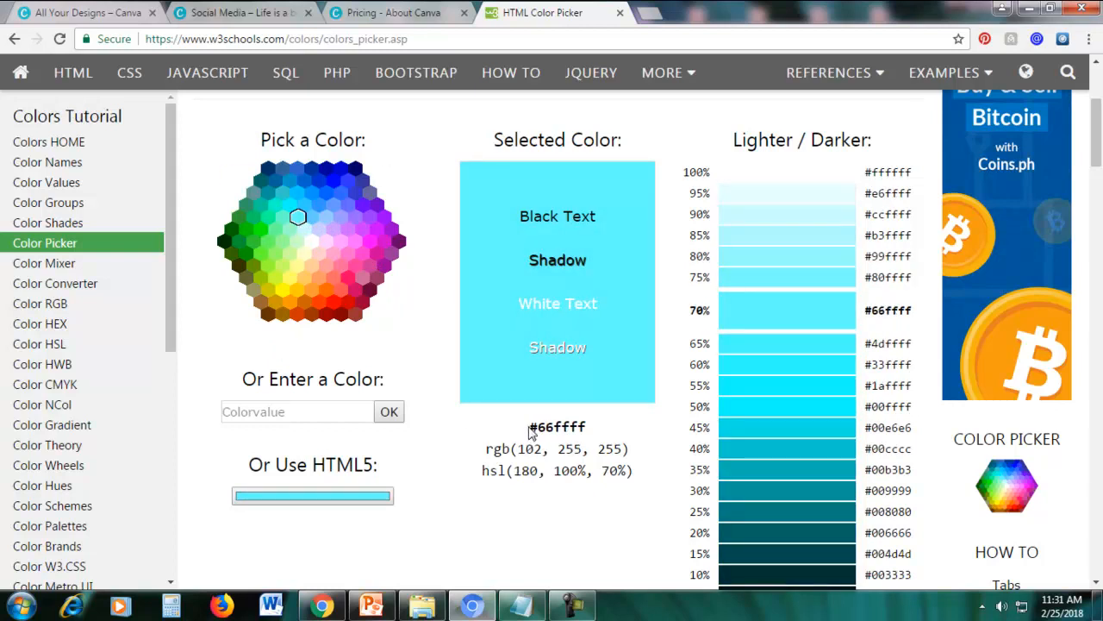
{"action": "left_click_drag", "start_coordinate": [541, 428], "coordinate": [589, 429]}
{"action": "right_click", "coordinate": [567, 435]}
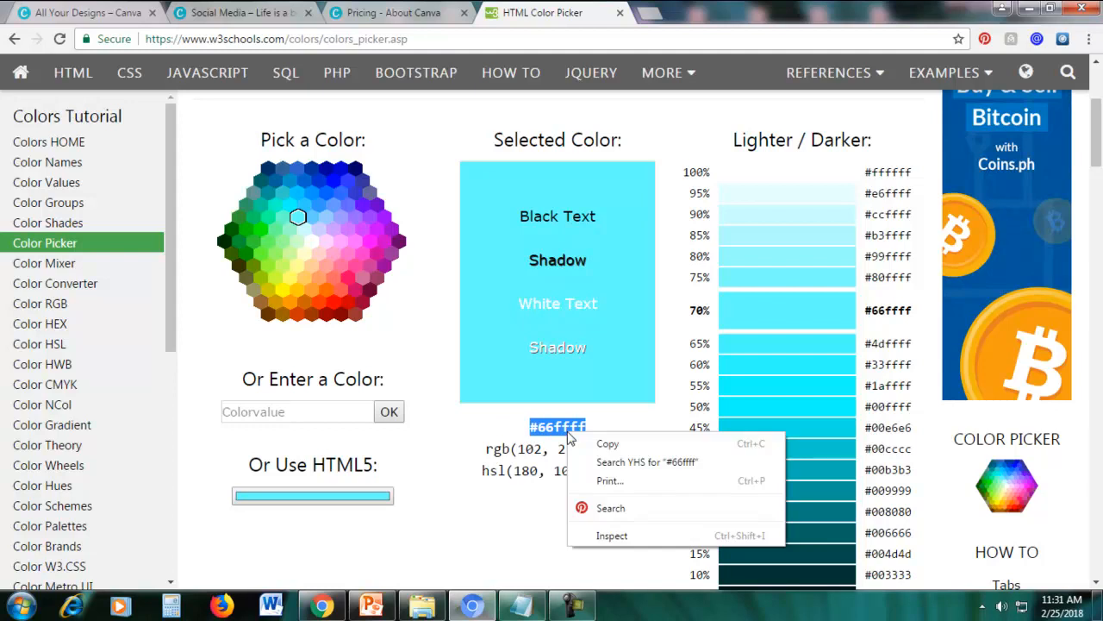
{"action": "left_click", "coordinate": [580, 441]}
Switch to the Canva design and set the speckle pattern's color code to 66ffff using the copied value.
{"action": "left_click", "coordinate": [247, 10]}
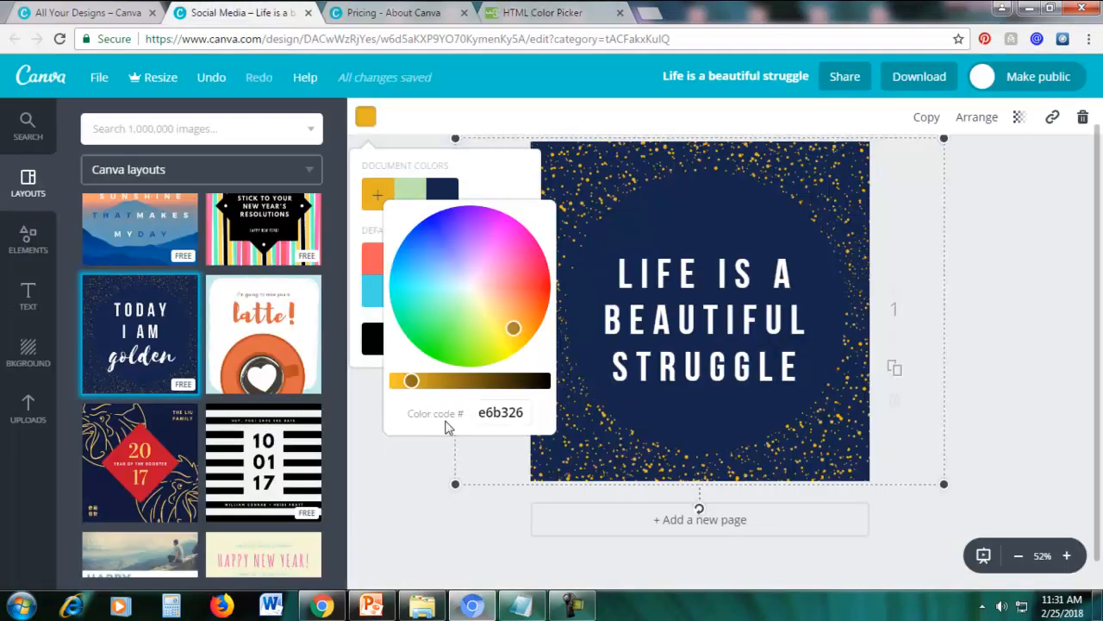
{"action": "left_click_drag", "start_coordinate": [477, 413], "coordinate": [548, 413]}
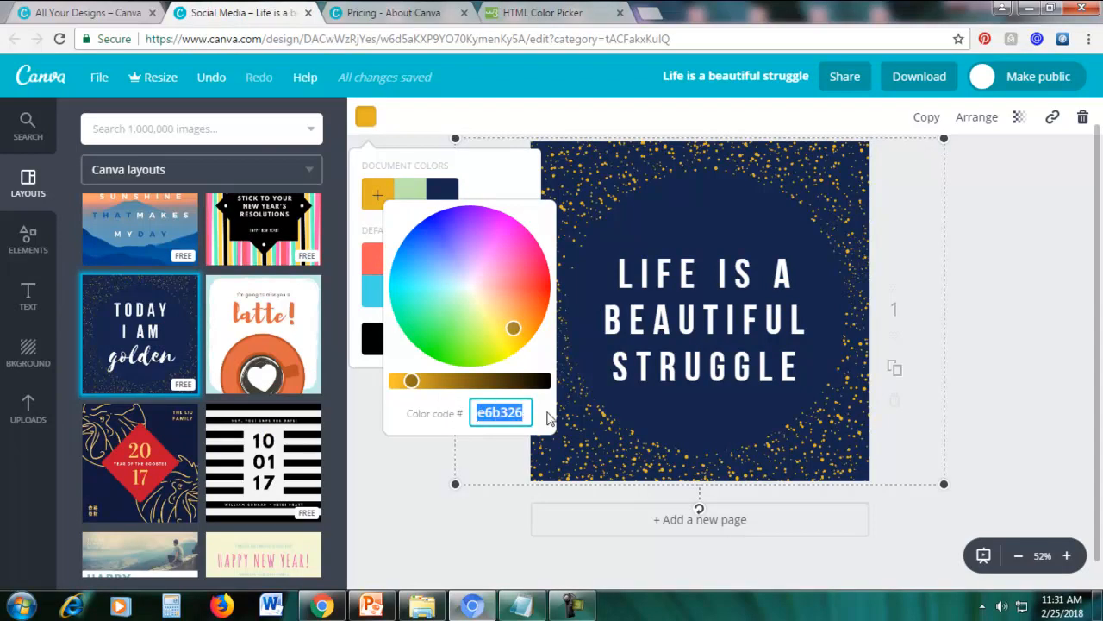
{"action": "key", "text": "ctrl+v"}
{"action": "key", "text": "Return"}
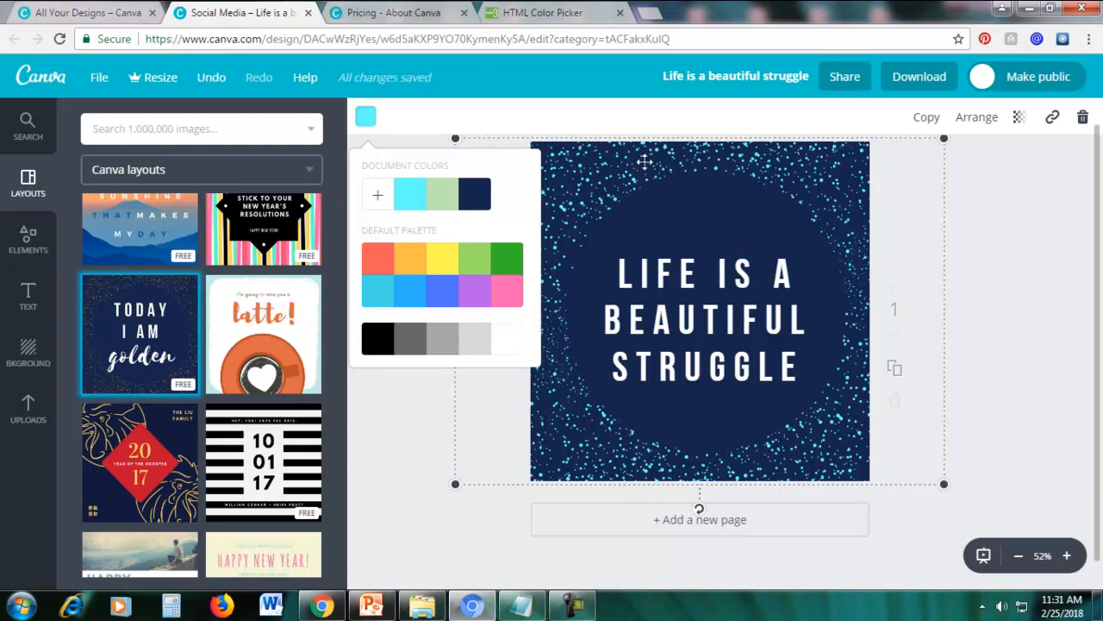
Select the hot pink #ff0066 in the W3Schools color picker and copy its hex code.
{"action": "left_click", "coordinate": [556, 12]}
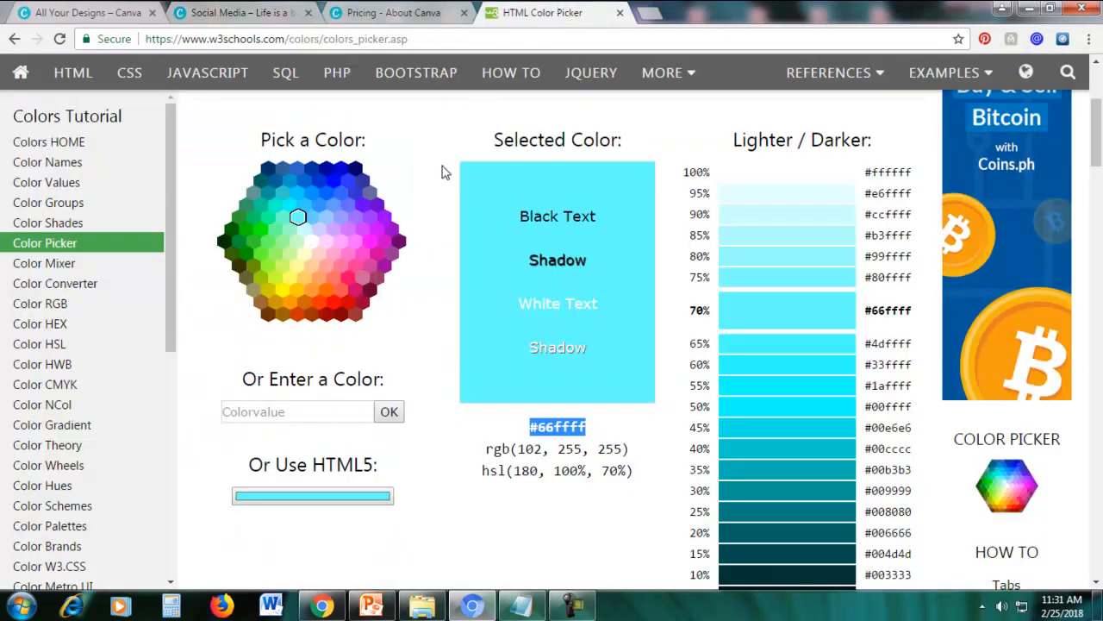
{"action": "left_click", "coordinate": [349, 277]}
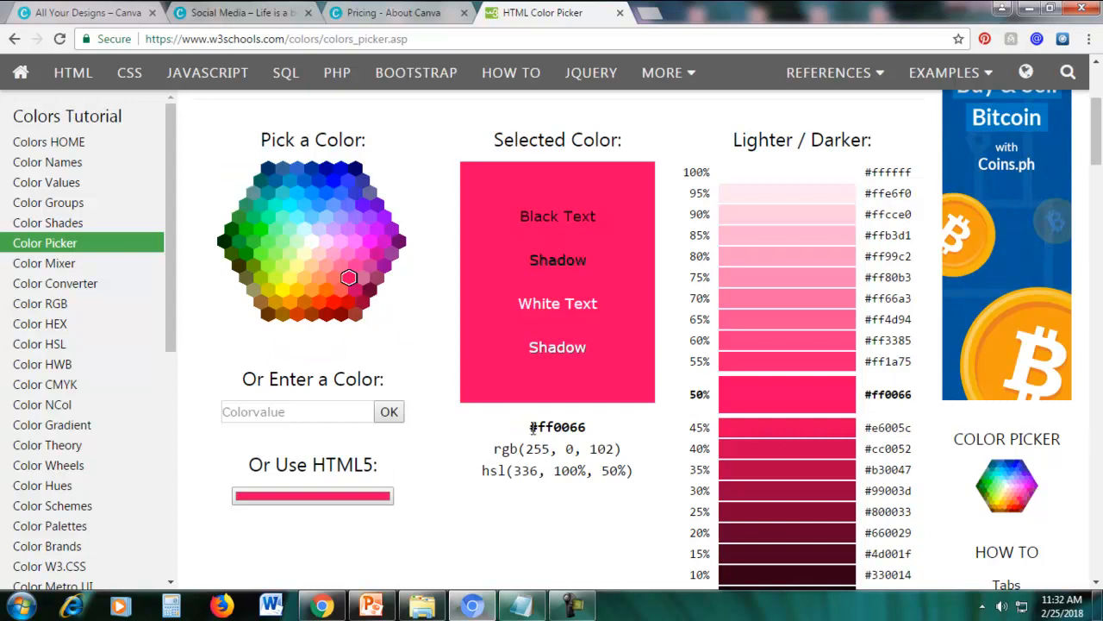
{"action": "left_click_drag", "start_coordinate": [531, 427], "coordinate": [608, 428]}
{"action": "right_click", "coordinate": [569, 428]}
{"action": "left_click", "coordinate": [613, 443]}
Switch to the Canva design and apply the copied color code ff0066 to the speckle pattern.
{"action": "left_click", "coordinate": [274, 23]}
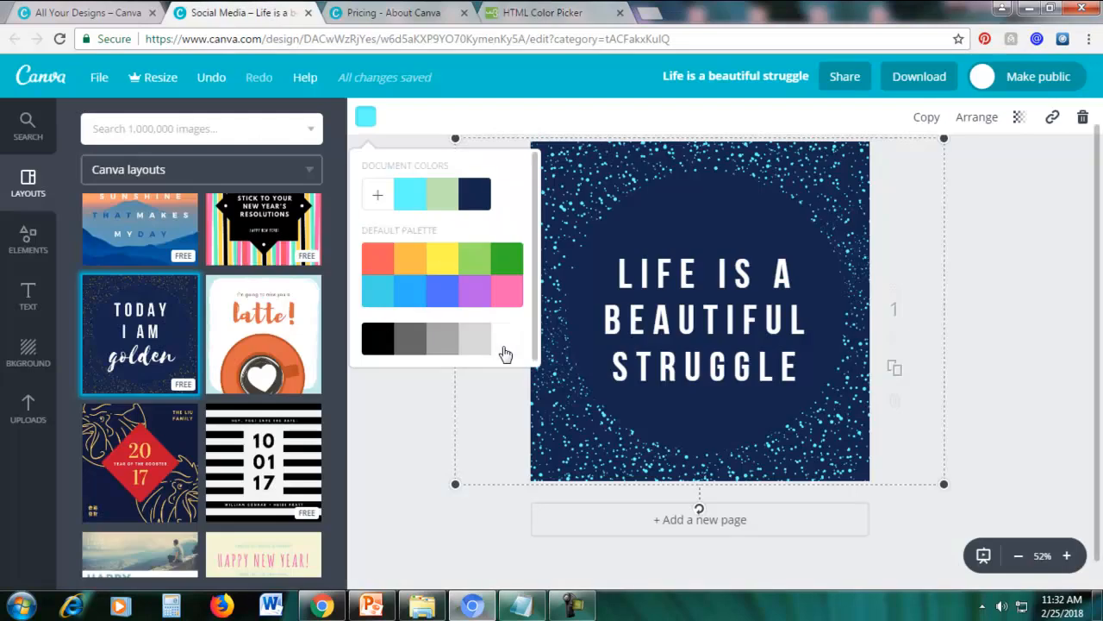
{"action": "left_click", "coordinate": [377, 201]}
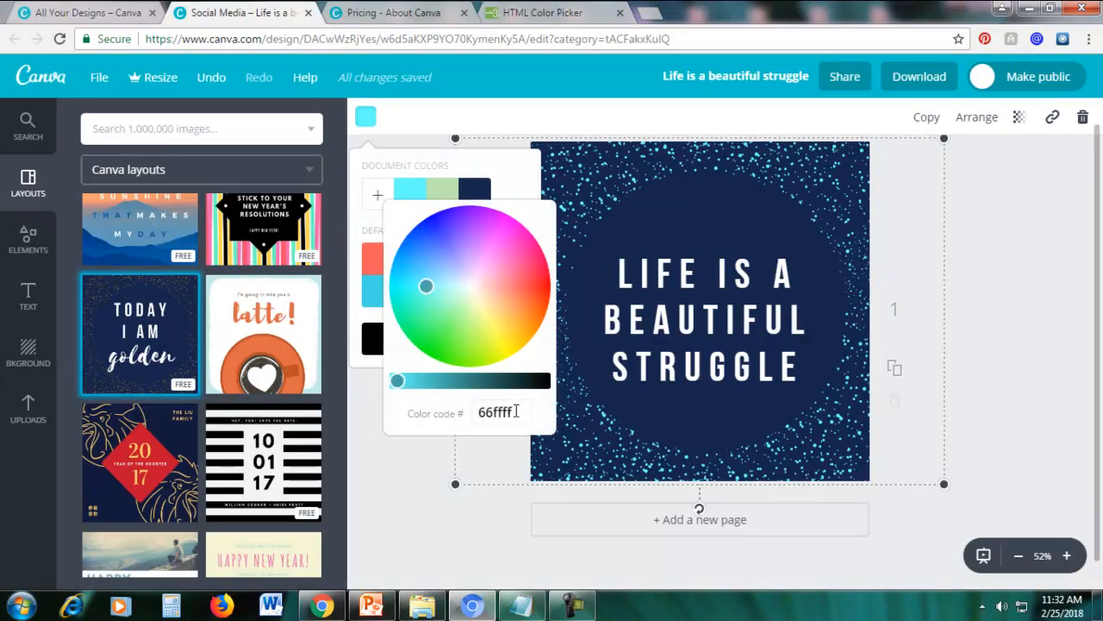
{"action": "left_click_drag", "start_coordinate": [515, 412], "coordinate": [472, 412]}
{"action": "key", "text": "ctrl+v"}
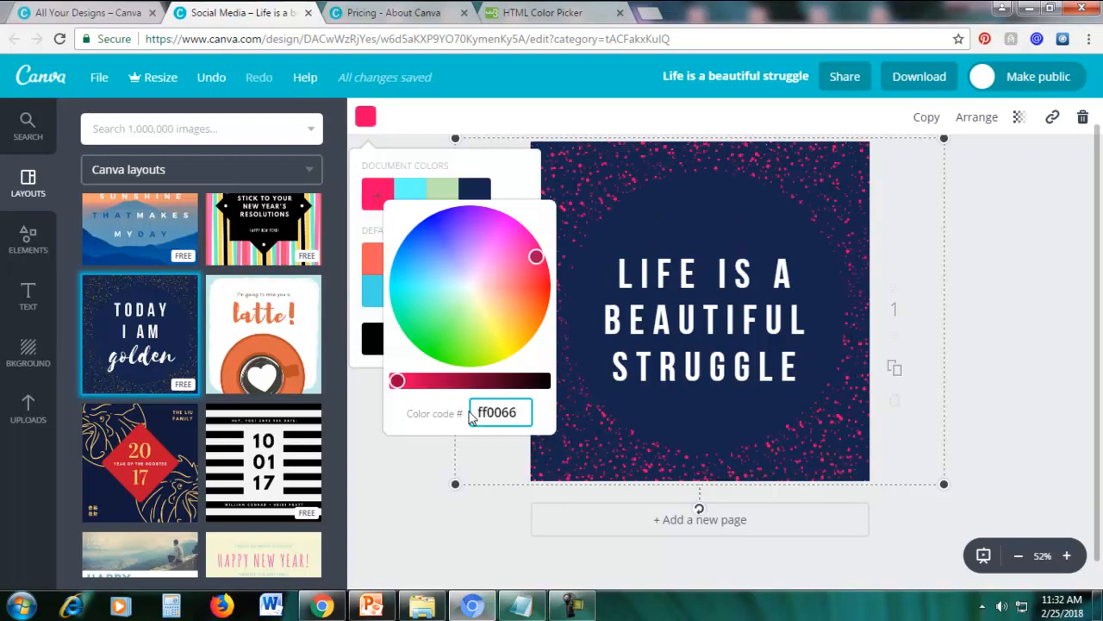
{"action": "key", "text": "Return"}
{"action": "left_click", "coordinate": [389, 462]}
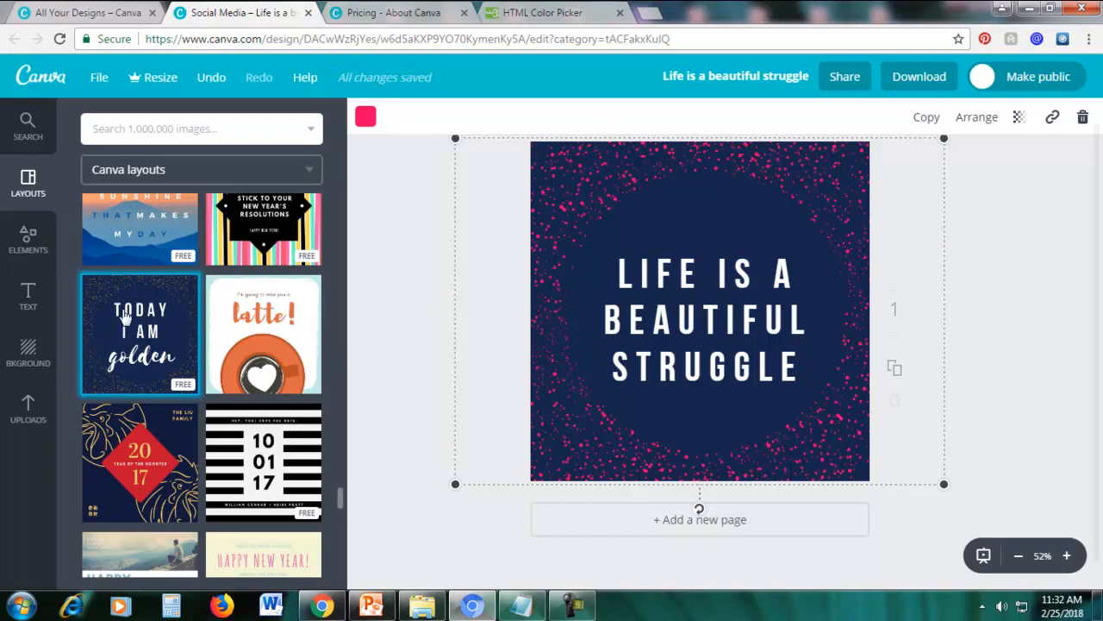
Change the design's background colour, trying green, blue and pink before applying purple from the default palette.
{"action": "left_click", "coordinate": [26, 360]}
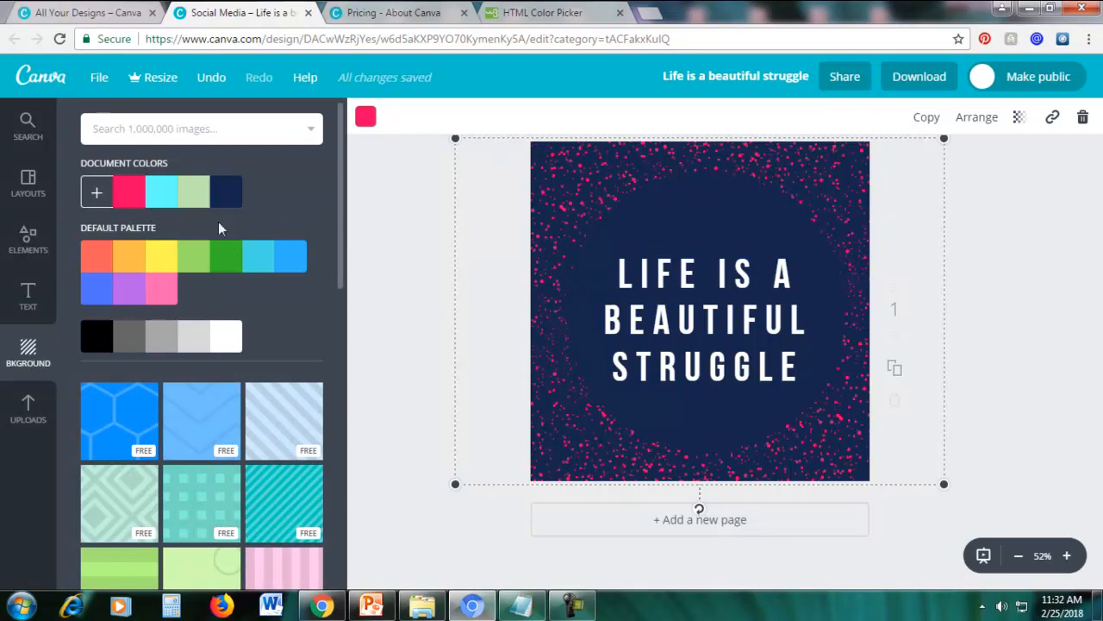
{"action": "left_click", "coordinate": [229, 257]}
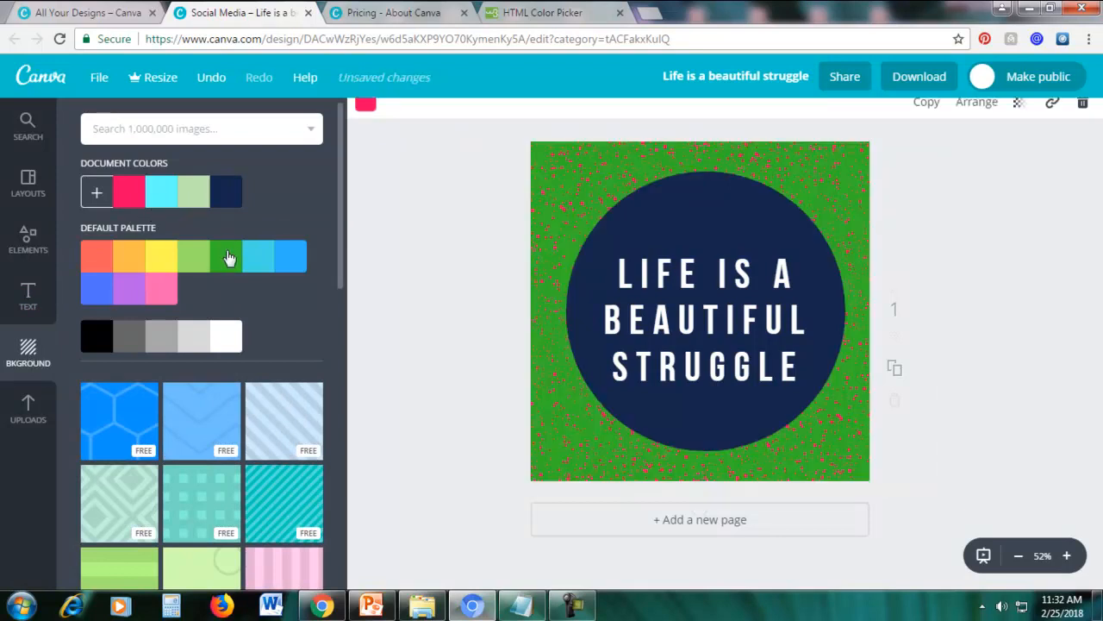
{"action": "left_click", "coordinate": [293, 259]}
{"action": "left_click", "coordinate": [152, 295]}
{"action": "left_click", "coordinate": [129, 294]}
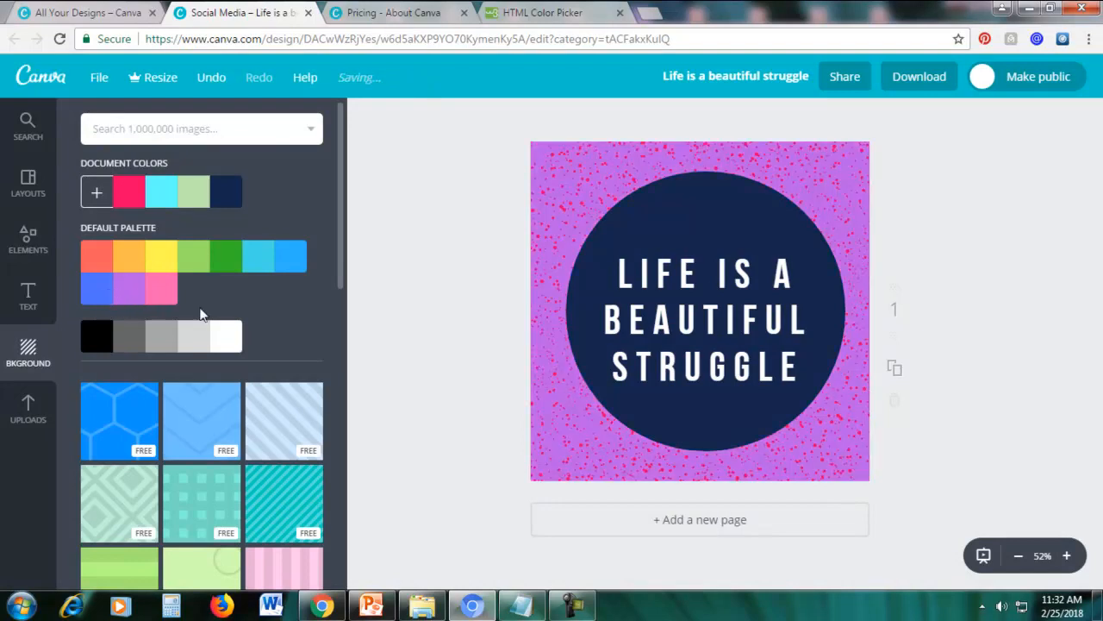
Try the free blue hexagon, blue chevron and light blue diagonal-stripe patterns as the design's background.
{"action": "scroll", "coordinate": [247, 339], "scroll_direction": "down", "scroll_amount": 3}
{"action": "scroll", "coordinate": [245, 343], "scroll_direction": "up", "scroll_amount": 1}
{"action": "scroll", "coordinate": [244, 339], "scroll_direction": "up", "scroll_amount": 1}
{"action": "scroll", "coordinate": [247, 344], "scroll_direction": "down", "scroll_amount": 4}
{"action": "scroll", "coordinate": [207, 337], "scroll_direction": "up", "scroll_amount": 3}
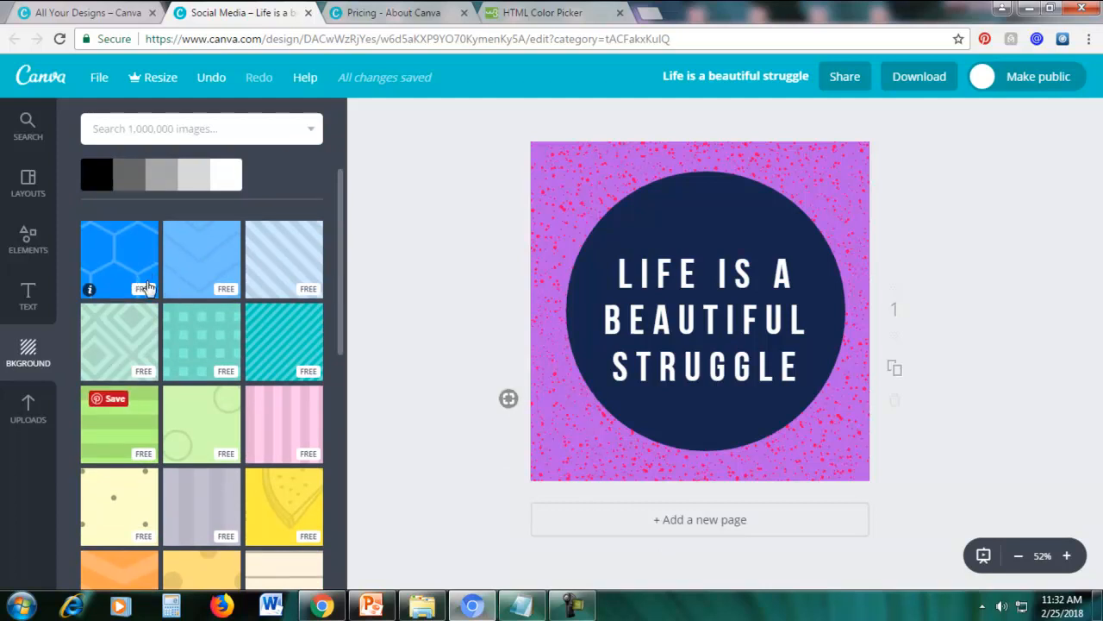
{"action": "scroll", "coordinate": [179, 291], "scroll_direction": "up", "scroll_amount": 1}
{"action": "scroll", "coordinate": [181, 295], "scroll_direction": "up", "scroll_amount": 1}
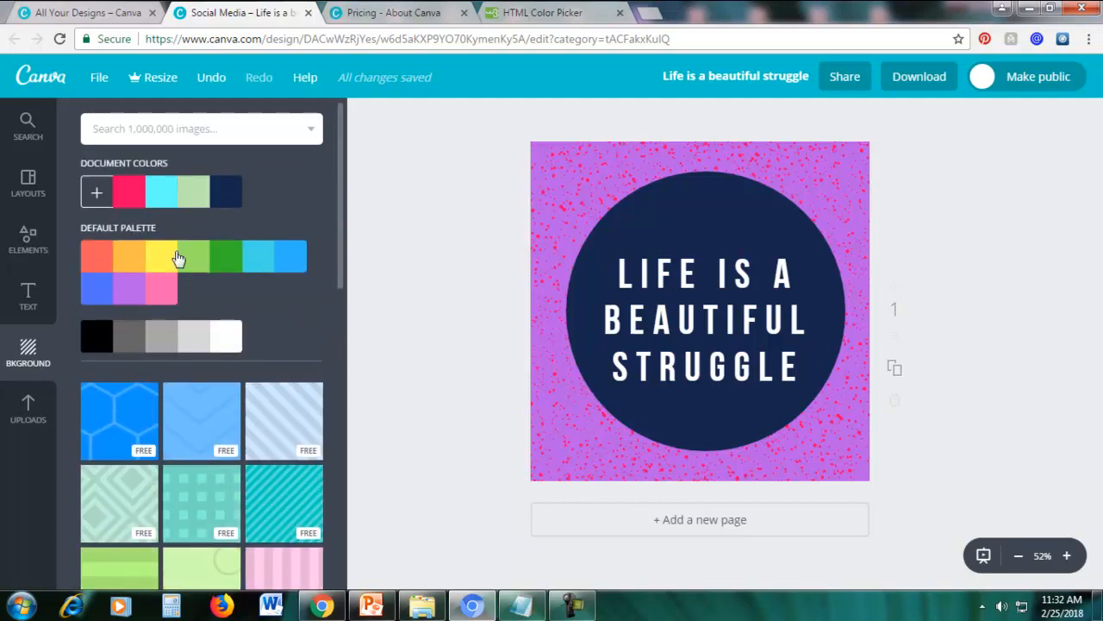
{"action": "scroll", "coordinate": [228, 321], "scroll_direction": "down", "scroll_amount": 2}
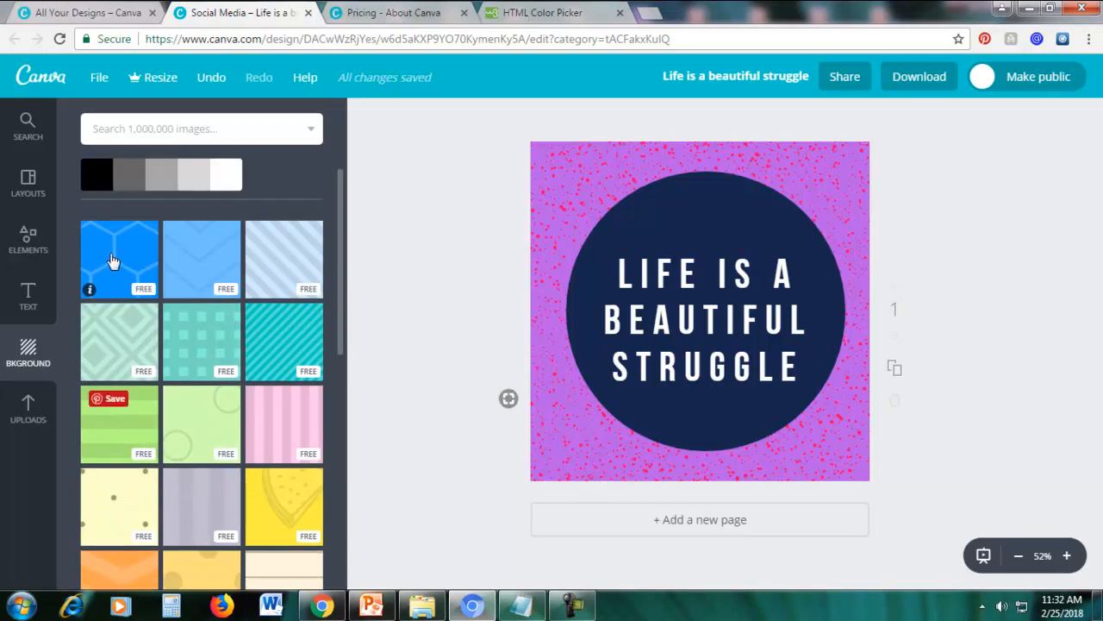
{"action": "left_click", "coordinate": [117, 261]}
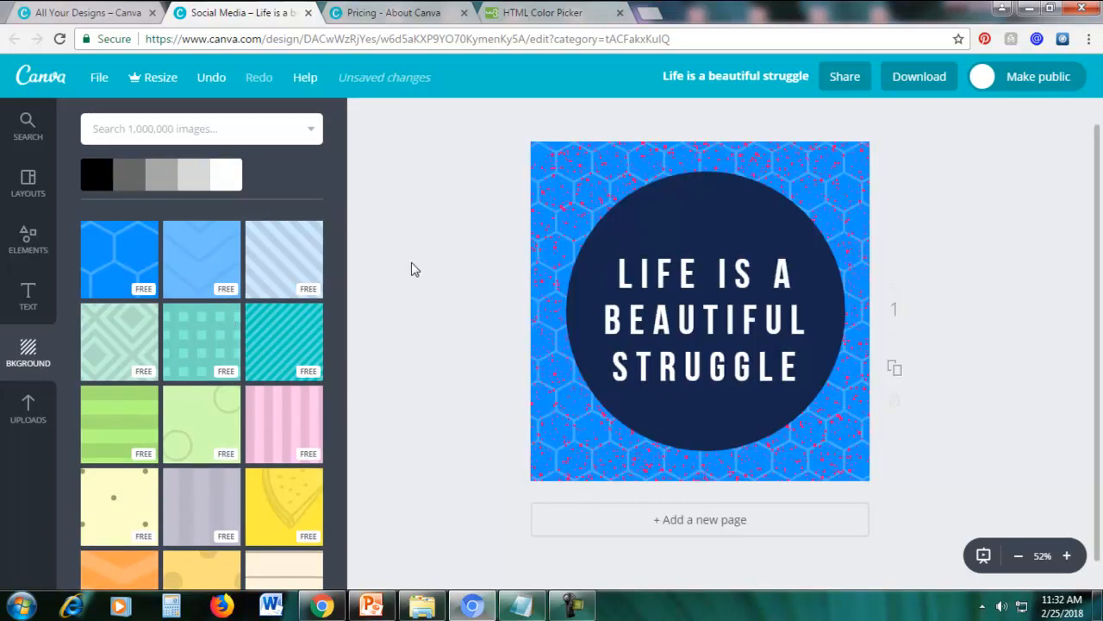
{"action": "left_click", "coordinate": [211, 267]}
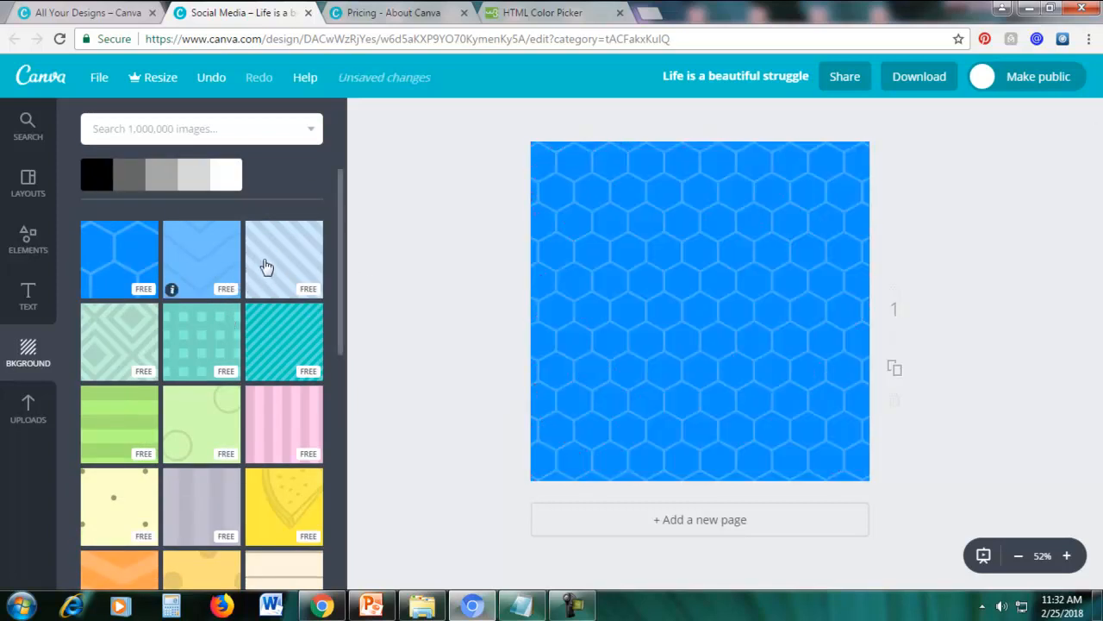
{"action": "left_click", "coordinate": [276, 265]}
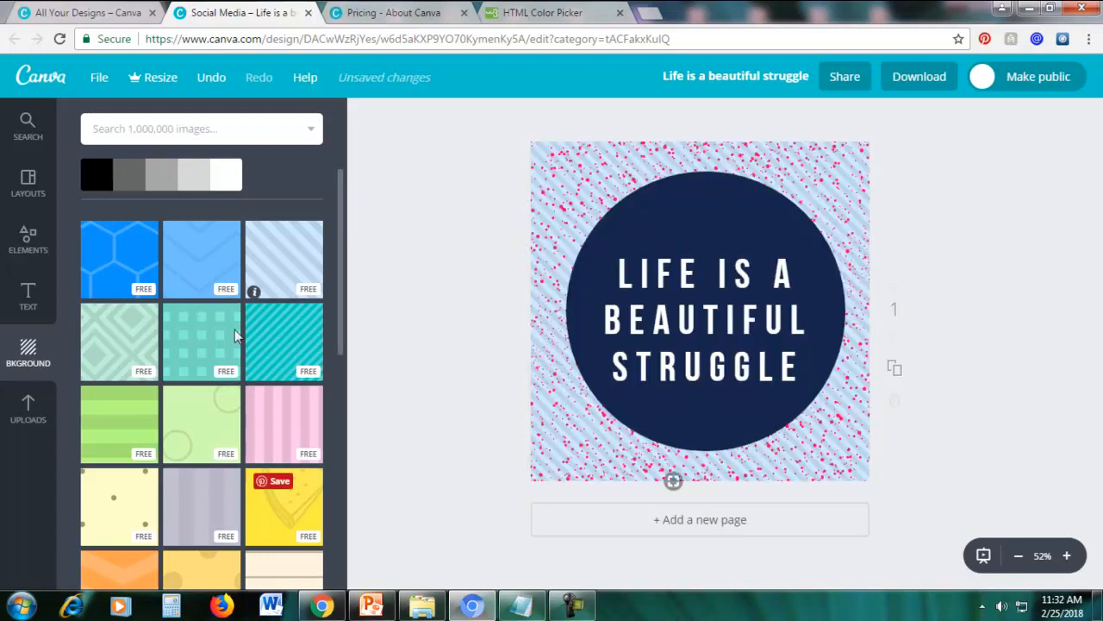
Browse the free background patterns and textures further down the background collection.
{"action": "scroll", "coordinate": [124, 384], "scroll_direction": "down", "scroll_amount": 1}
{"action": "scroll", "coordinate": [125, 385], "scroll_direction": "down", "scroll_amount": 3}
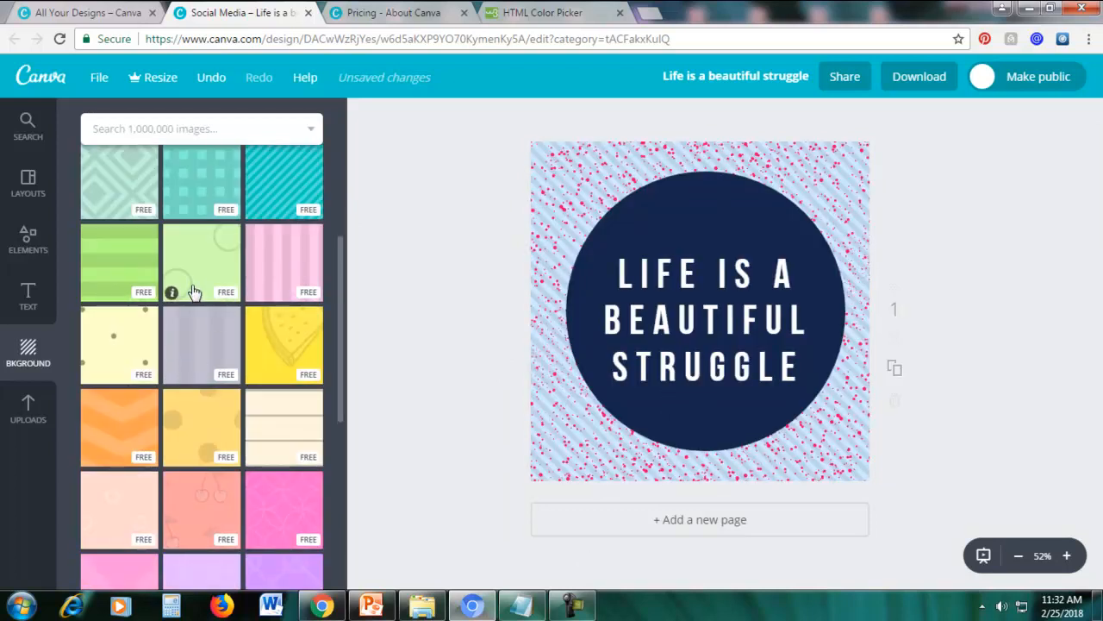
{"action": "scroll", "coordinate": [223, 399], "scroll_direction": "down", "scroll_amount": 7}
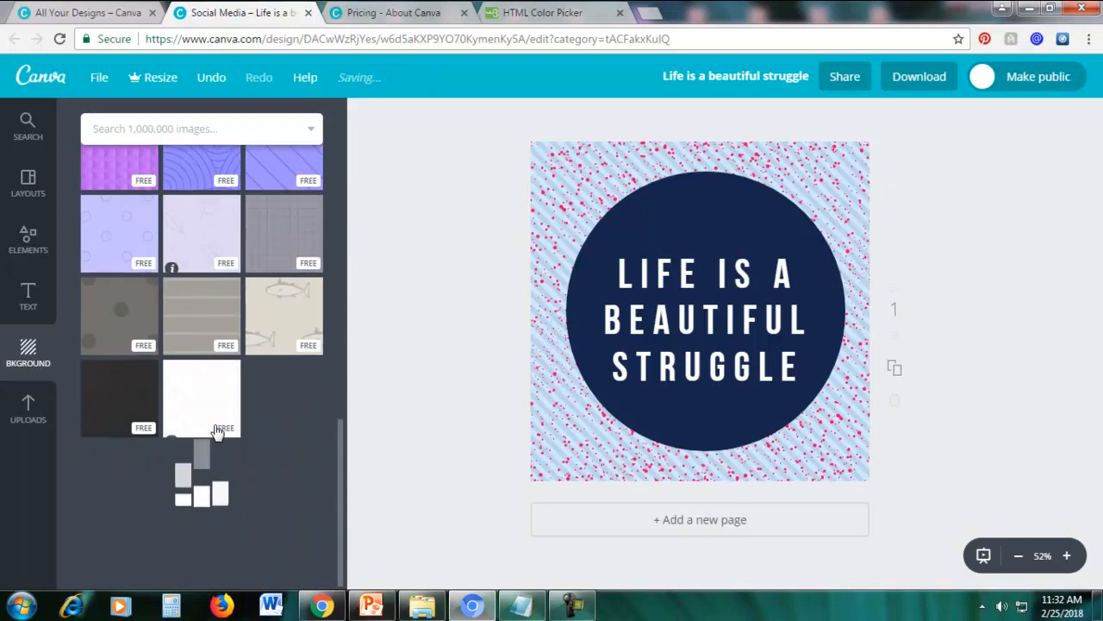
{"action": "scroll", "coordinate": [214, 451], "scroll_direction": "down", "scroll_amount": 5}
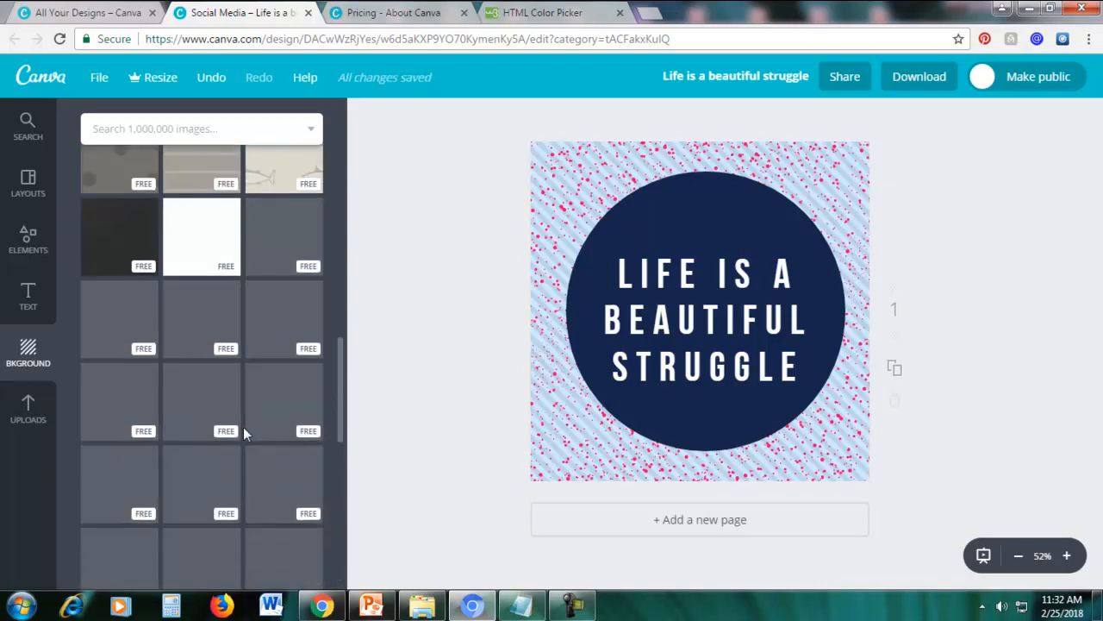
{"action": "scroll", "coordinate": [207, 360], "scroll_direction": "up", "scroll_amount": 5}
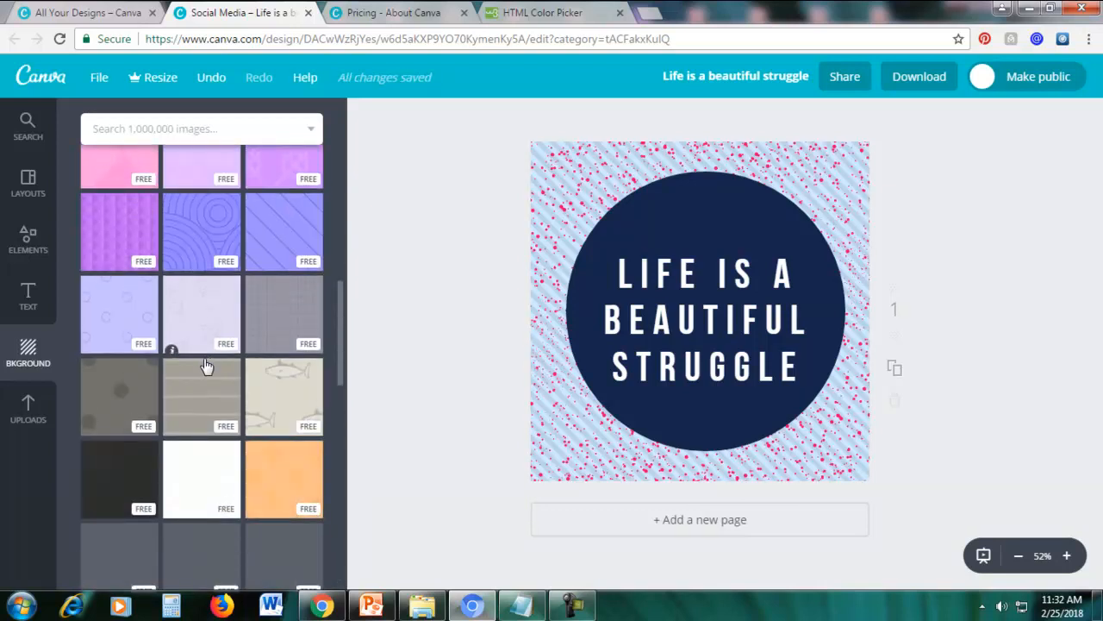
{"action": "scroll", "coordinate": [203, 371], "scroll_direction": "down", "scroll_amount": 4}
{"action": "scroll", "coordinate": [205, 384], "scroll_direction": "down", "scroll_amount": 6}
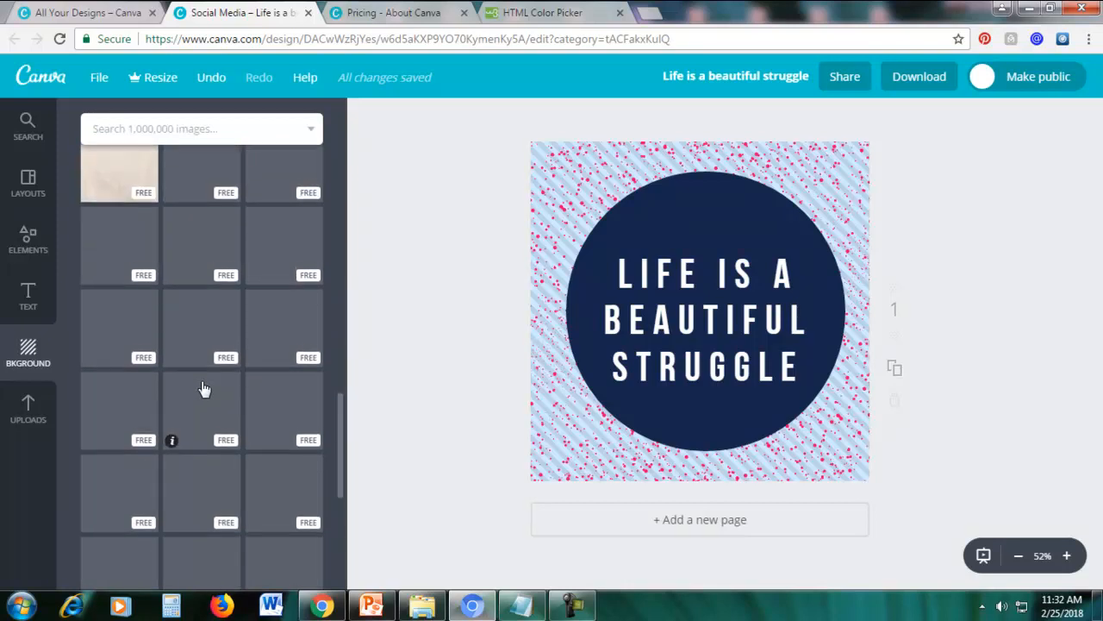
{"action": "scroll", "coordinate": [205, 387], "scroll_direction": "up", "scroll_amount": 5}
{"action": "scroll", "coordinate": [191, 399], "scroll_direction": "down", "scroll_amount": 7}
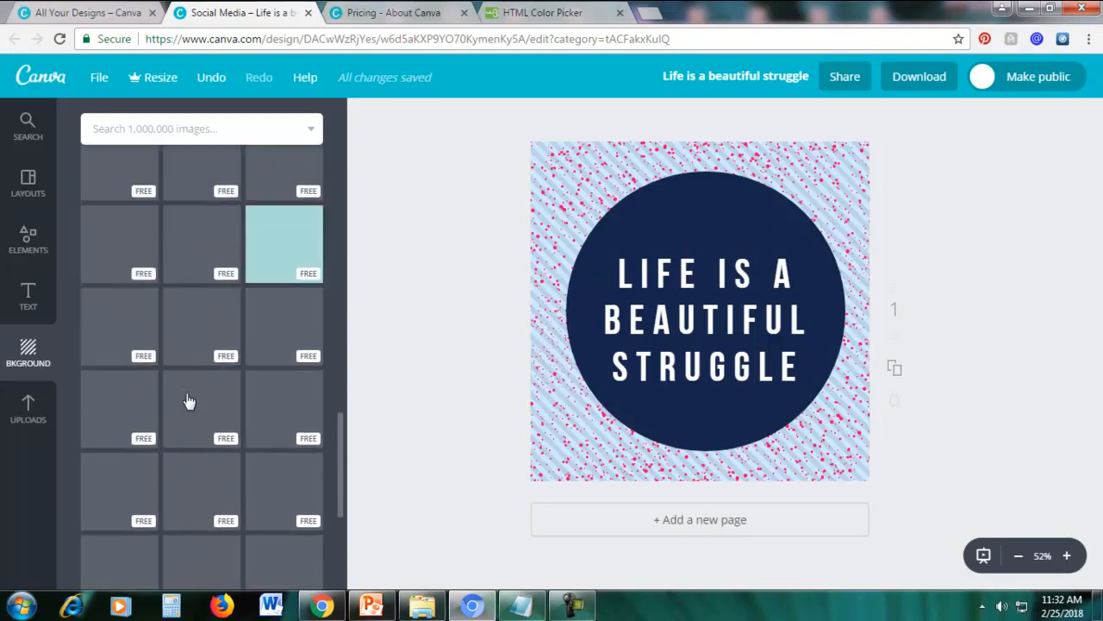
{"action": "scroll", "coordinate": [188, 402], "scroll_direction": "up", "scroll_amount": 3}
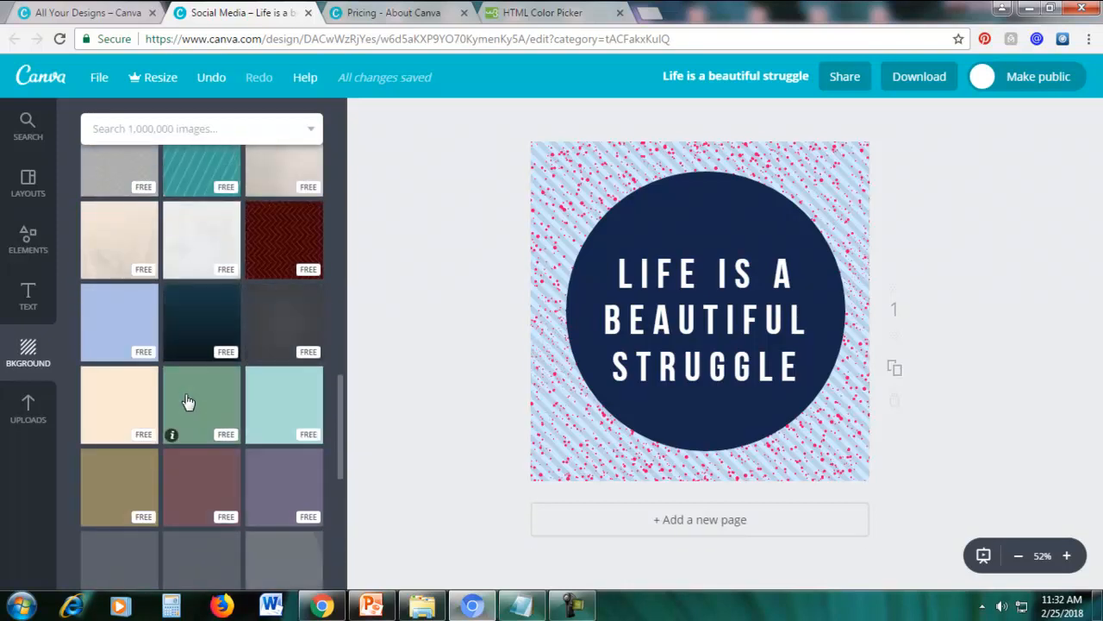
{"action": "scroll", "coordinate": [188, 403], "scroll_direction": "down", "scroll_amount": 5}
{"action": "scroll", "coordinate": [185, 401], "scroll_direction": "up", "scroll_amount": 15}
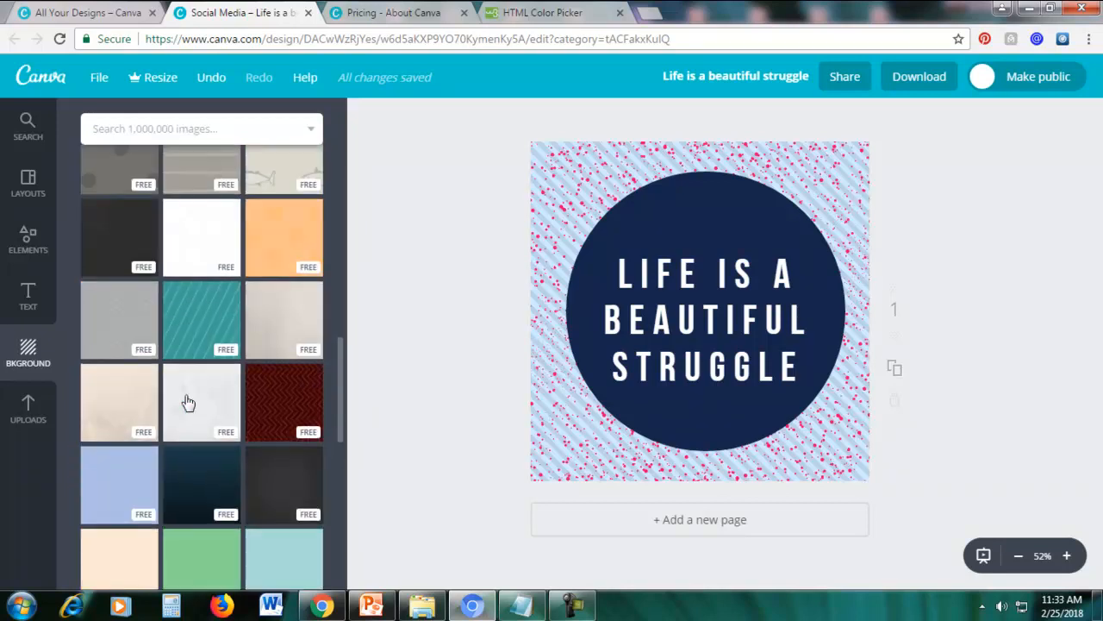
Try the free bright pink pattern and the lighter pink pattern as the design's background.
{"action": "left_click", "coordinate": [285, 321]}
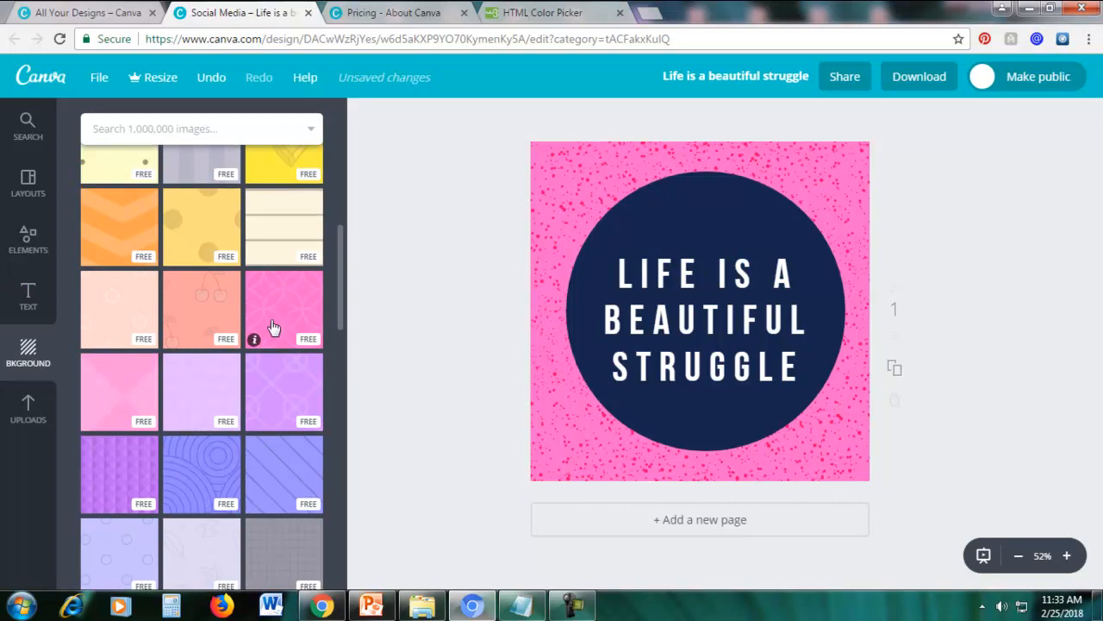
{"action": "left_click", "coordinate": [114, 390]}
{"action": "scroll", "coordinate": [284, 315], "scroll_direction": "up", "scroll_amount": 10}
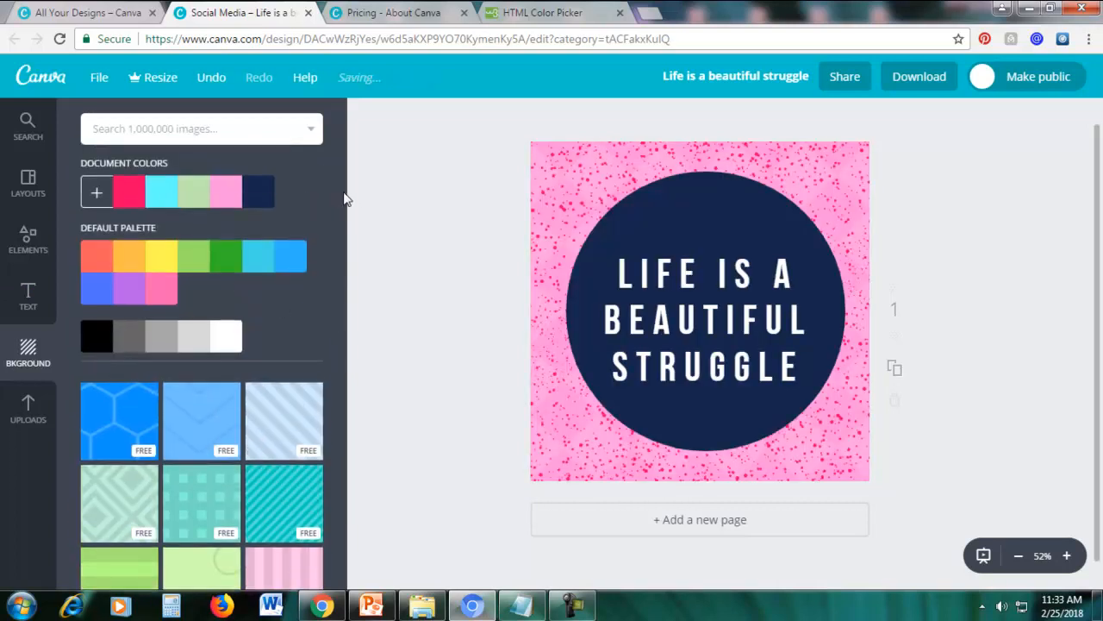
Try the $1 USD purple flower photo as the background and inspect its watermark at higher zoom.
{"action": "left_click_drag", "start_coordinate": [340, 194], "coordinate": [332, 548]}
{"action": "scroll", "coordinate": [319, 429], "scroll_direction": "up", "scroll_amount": 5}
{"action": "scroll", "coordinate": [302, 387], "scroll_direction": "up", "scroll_amount": 4}
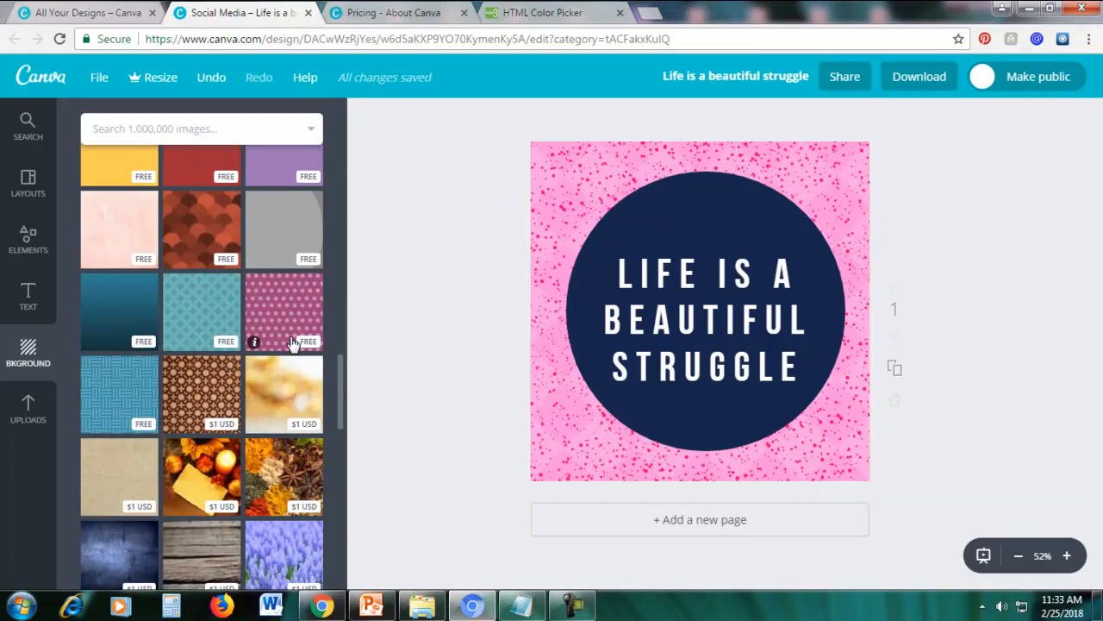
{"action": "scroll", "coordinate": [291, 343], "scroll_direction": "down", "scroll_amount": 2}
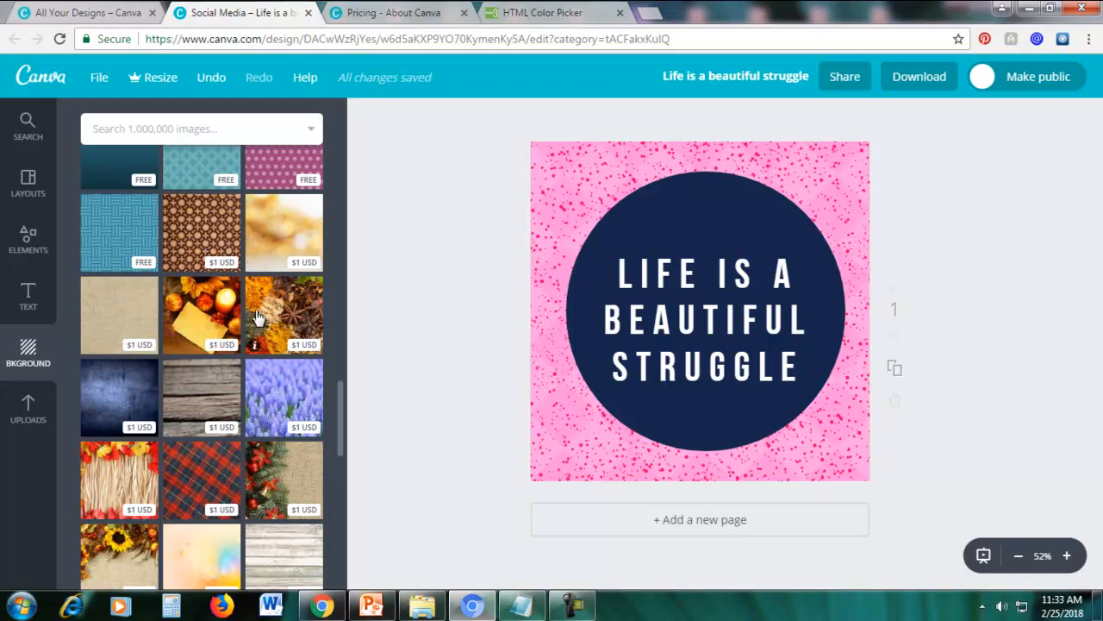
{"action": "left_click", "coordinate": [272, 401]}
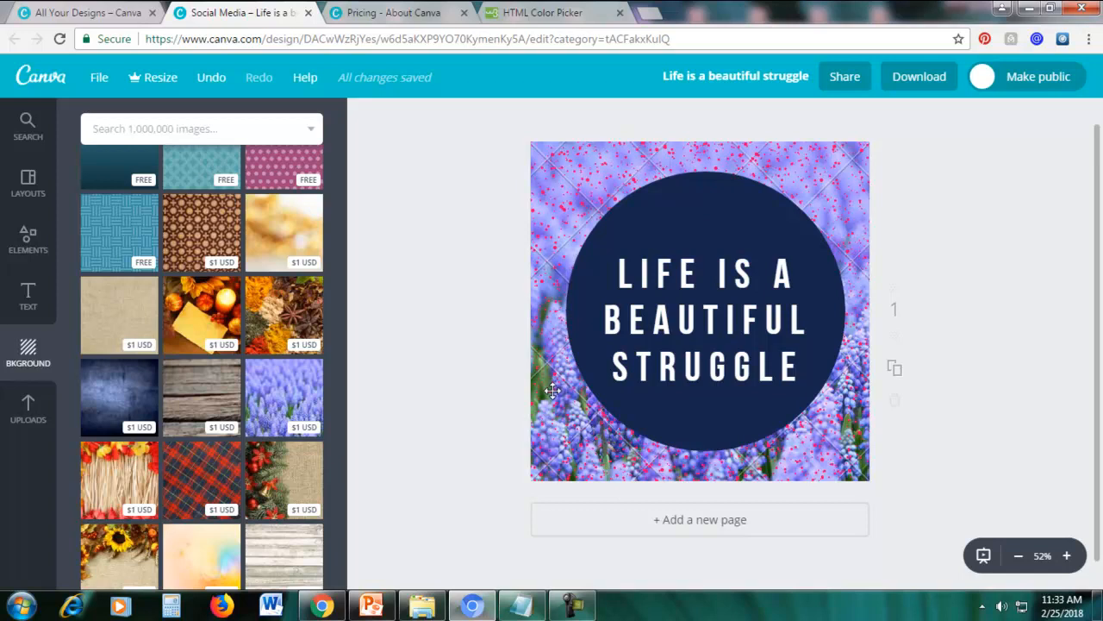
{"action": "left_click", "coordinate": [1066, 555]}
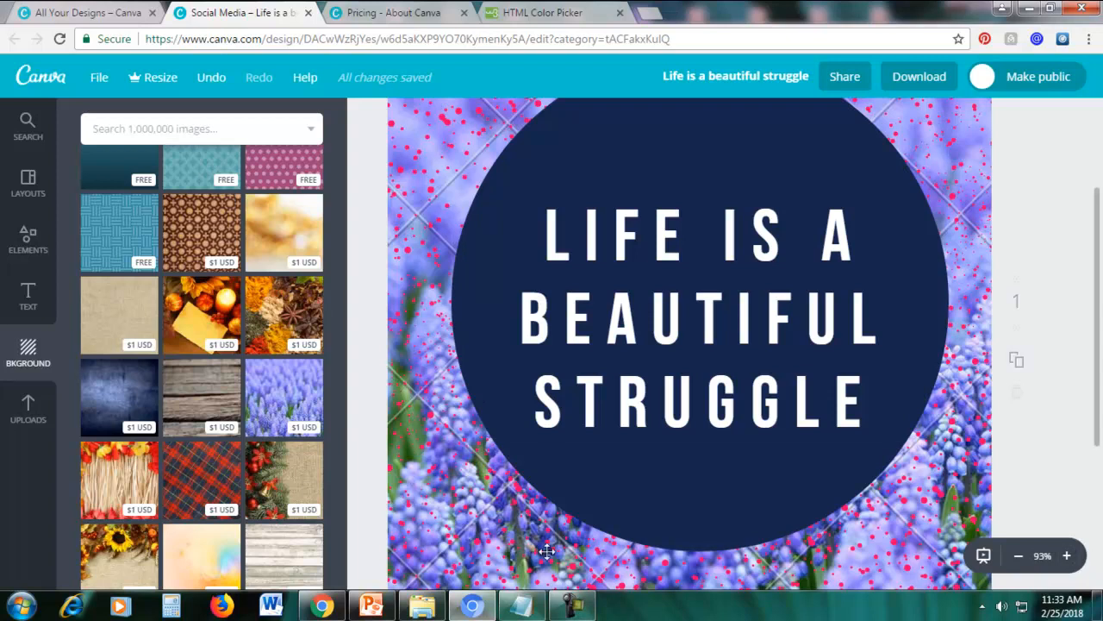
{"action": "left_click", "coordinate": [1018, 556]}
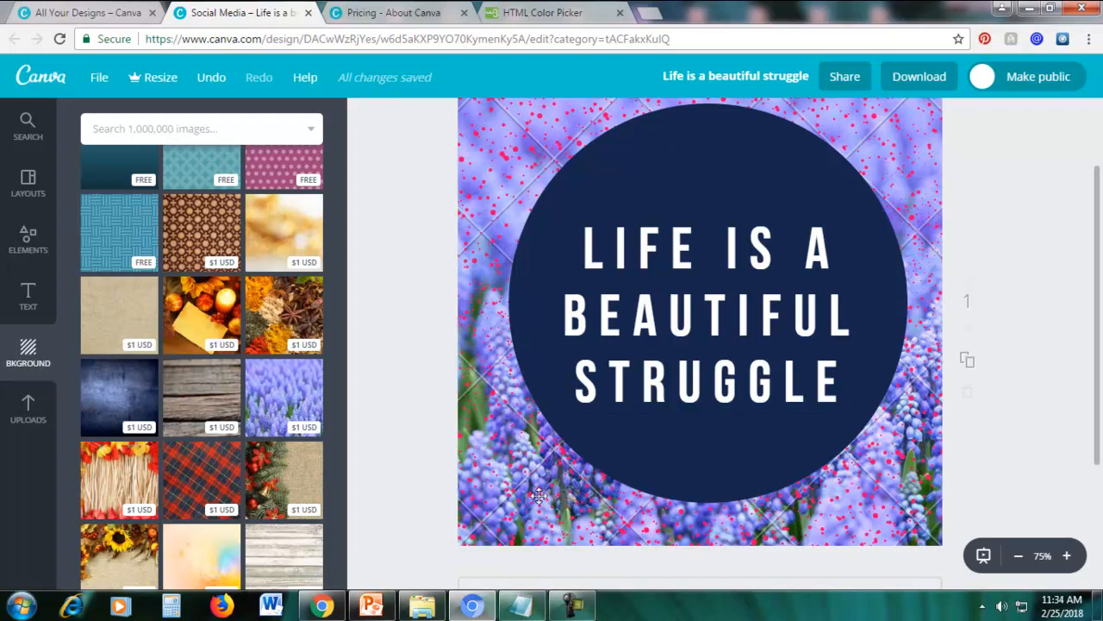
{"action": "left_click", "coordinate": [1019, 556]}
Replace the background with the free magenta polka-dot pattern and inspect the design at 75% zoom.
{"action": "scroll", "coordinate": [289, 327], "scroll_direction": "up", "scroll_amount": 3}
{"action": "left_click", "coordinate": [277, 465]}
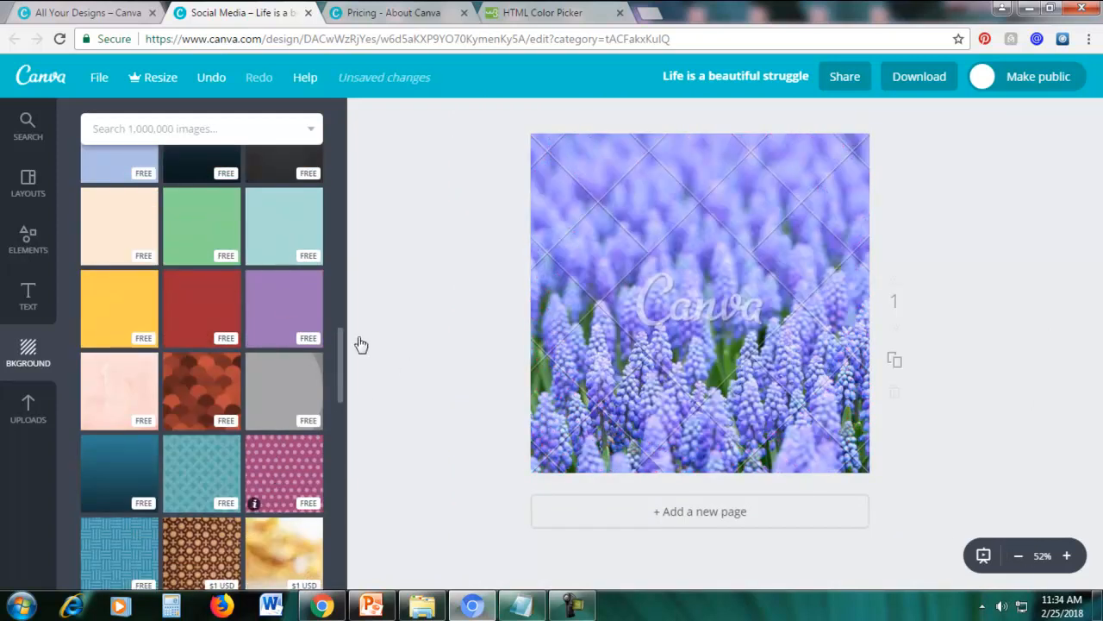
{"action": "left_click", "coordinate": [1067, 556]}
{"action": "scroll", "coordinate": [1066, 300], "scroll_direction": "up", "scroll_amount": 2}
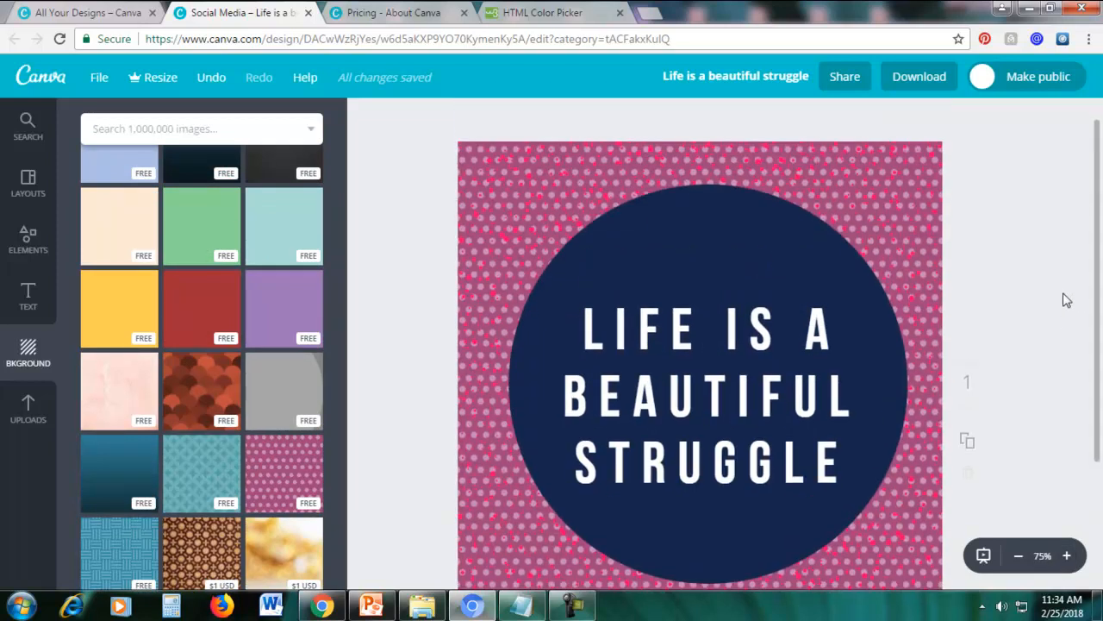
{"action": "scroll", "coordinate": [1066, 336], "scroll_direction": "down", "scroll_amount": 2}
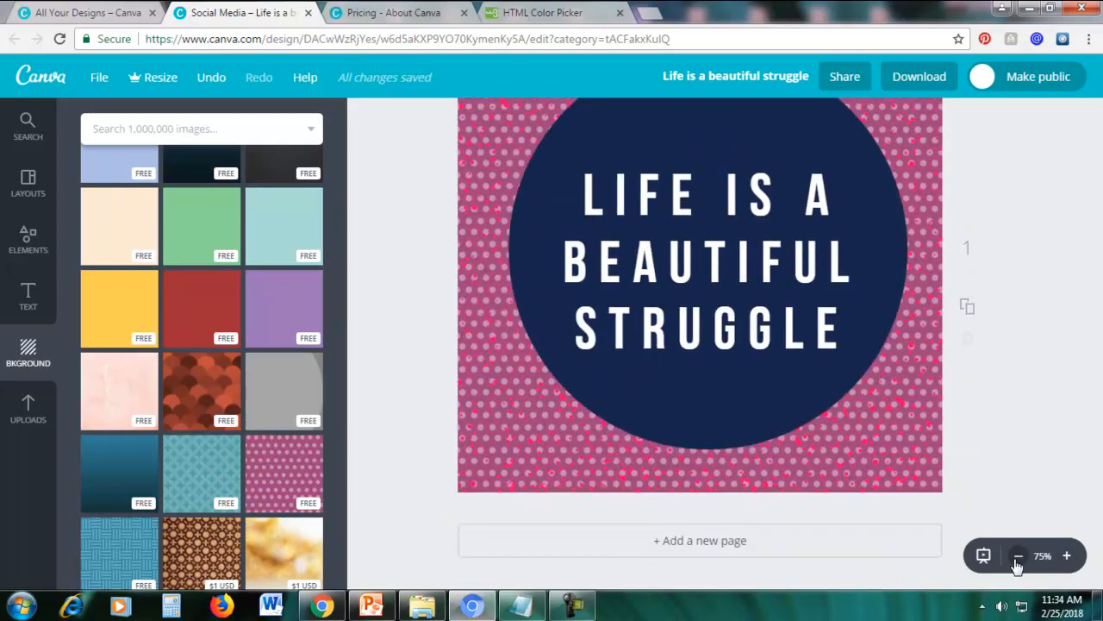
{"action": "left_click", "coordinate": [1018, 556]}
{"action": "scroll", "coordinate": [1012, 424], "scroll_direction": "up", "scroll_amount": 1}
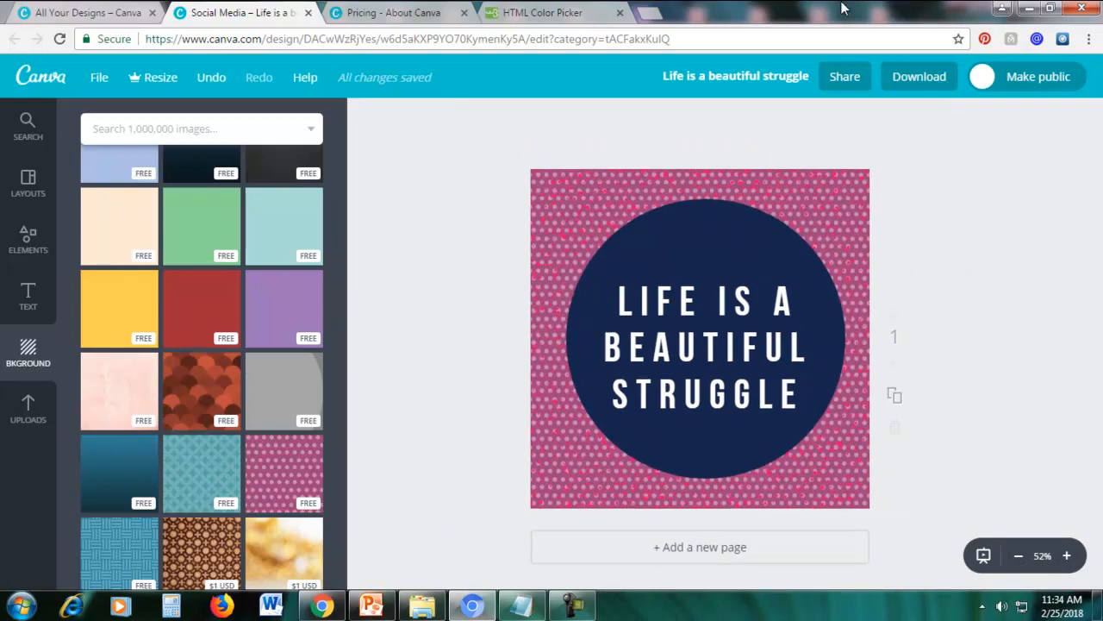
Download the finished design with the file type set to JPG.
{"action": "left_click", "coordinate": [907, 87]}
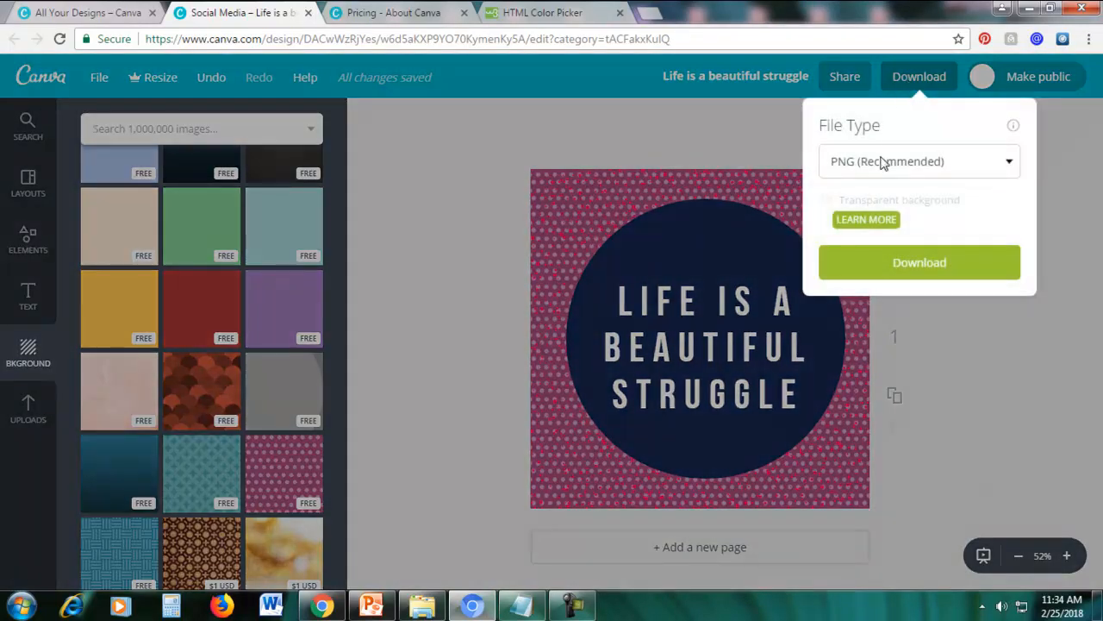
{"action": "left_click", "coordinate": [883, 163]}
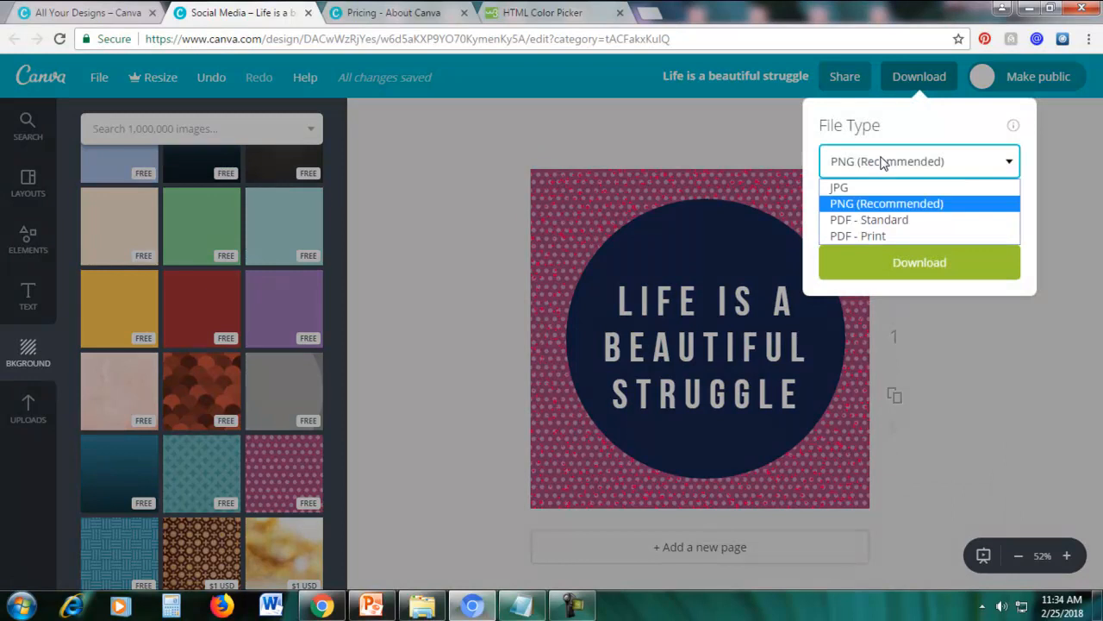
{"action": "left_click", "coordinate": [852, 189]}
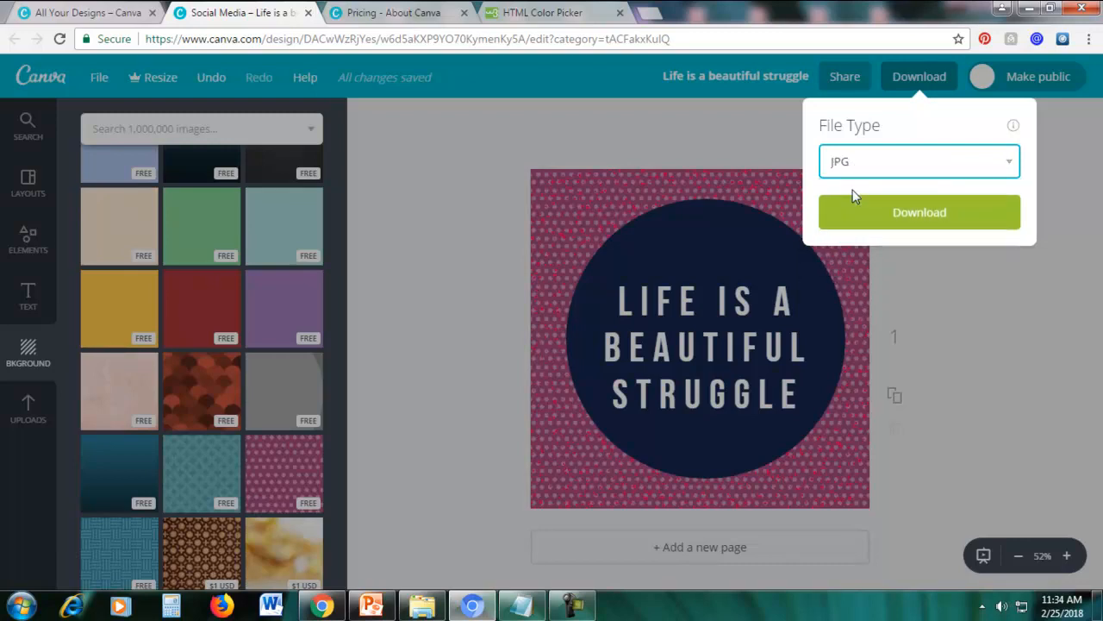
{"action": "left_click", "coordinate": [865, 222]}
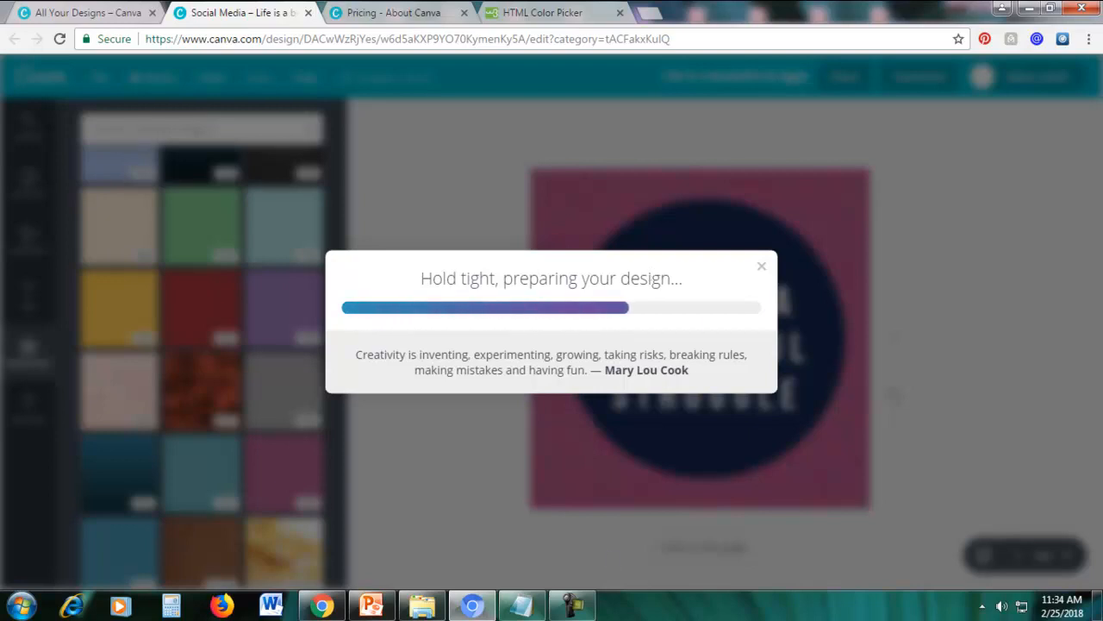
{"action": "left_click", "coordinate": [573, 605]}
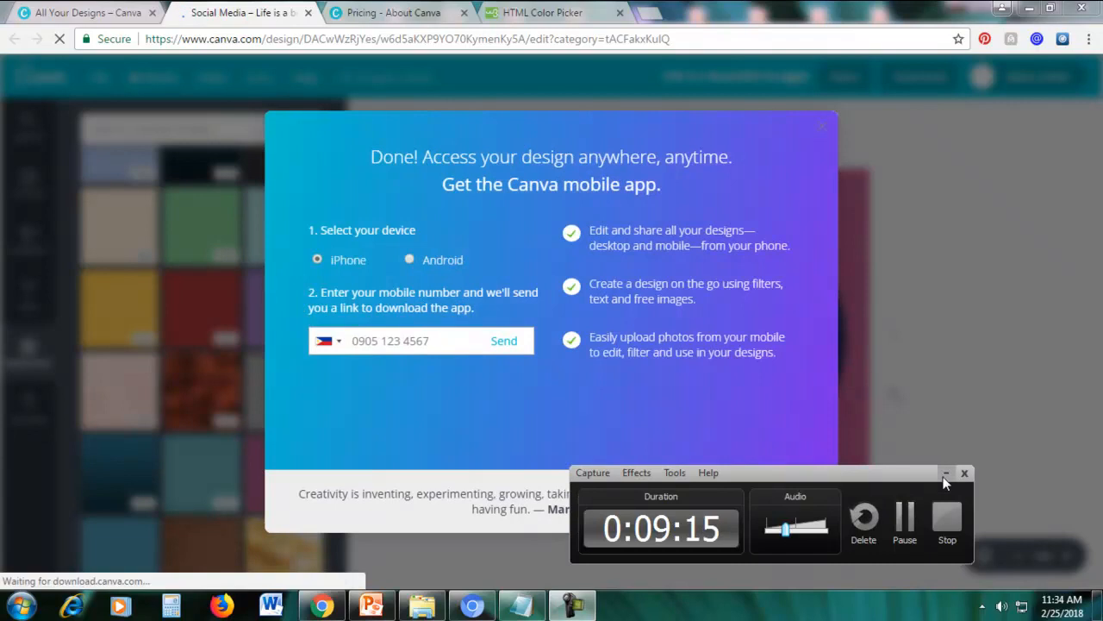
{"action": "left_click", "coordinate": [946, 472]}
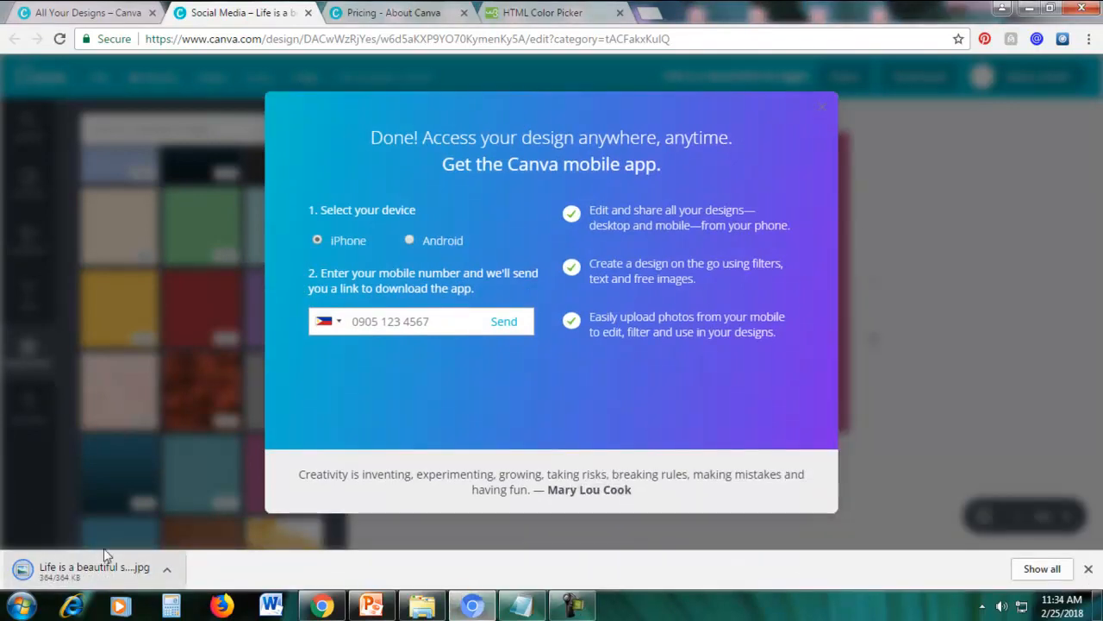
Dismiss the mobile app promotion, view the downloaded JPG in Windows Photo Viewer, and return to the Canva design.
{"action": "left_click", "coordinate": [824, 107]}
{"action": "left_click", "coordinate": [79, 576]}
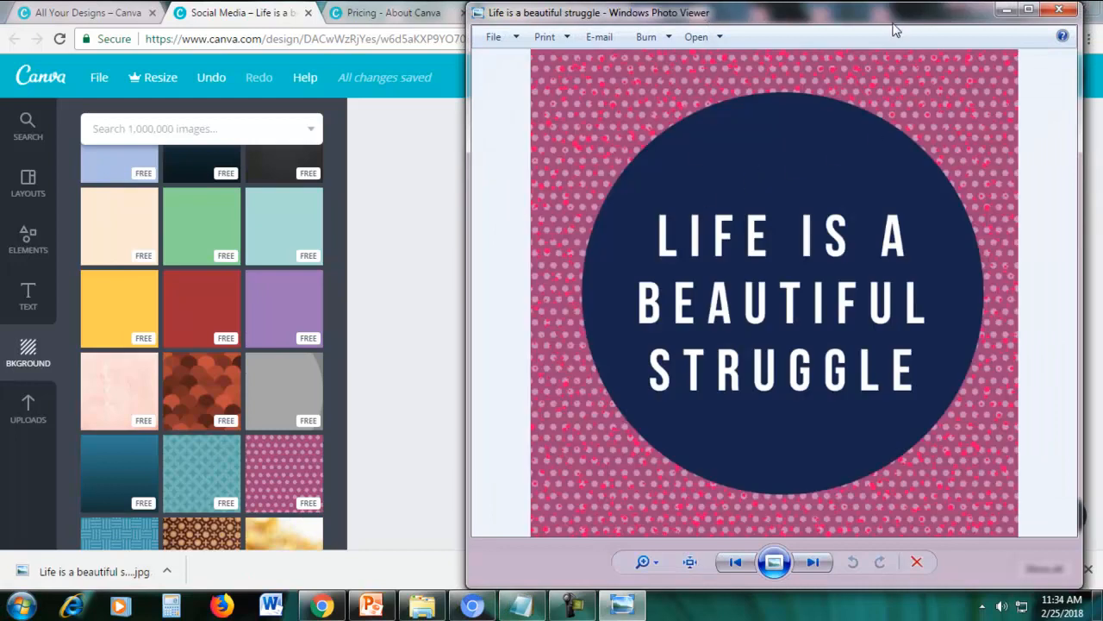
{"action": "left_click_drag", "start_coordinate": [895, 31], "coordinate": [722, 33]}
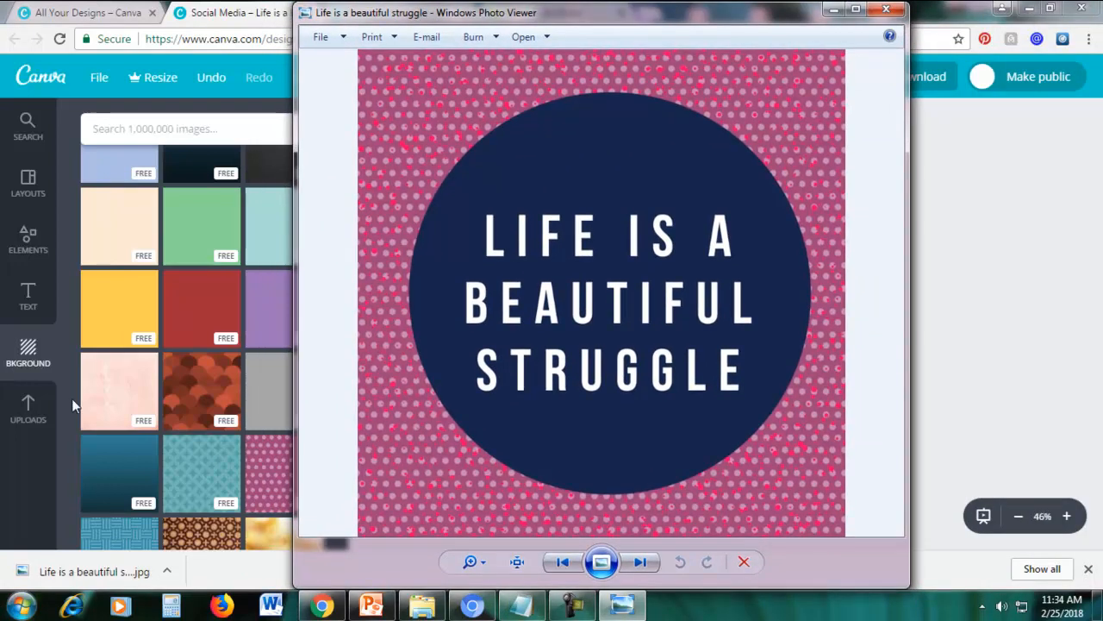
{"action": "left_click", "coordinate": [831, 10]}
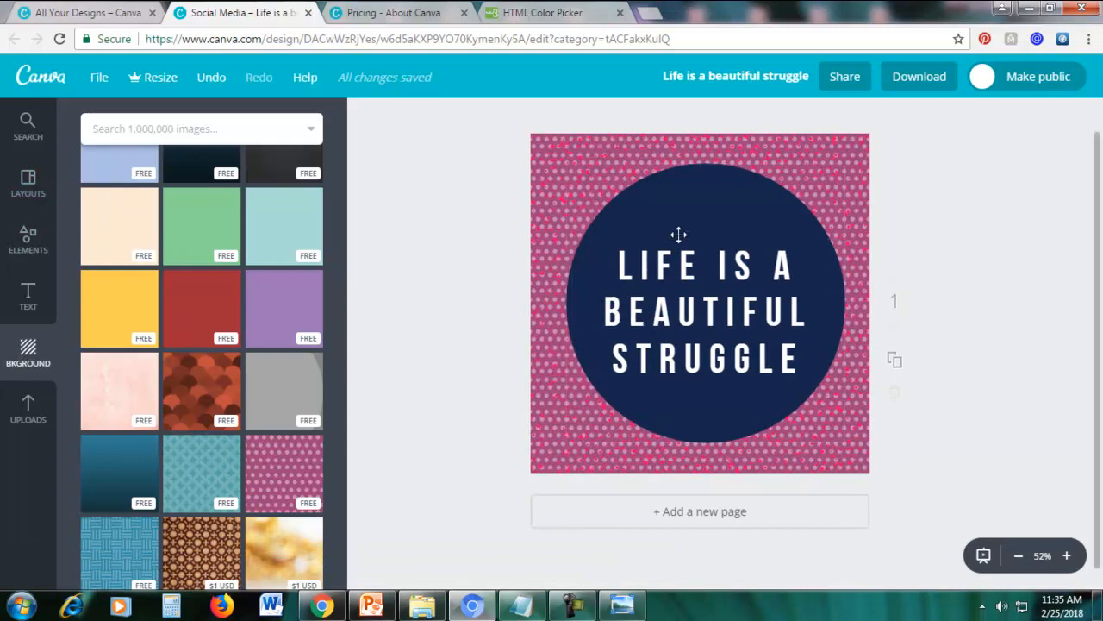
Replace the page content with the free yellow "Bachelor No More!" layout from the Canva layouts.
{"action": "left_click", "coordinate": [27, 192]}
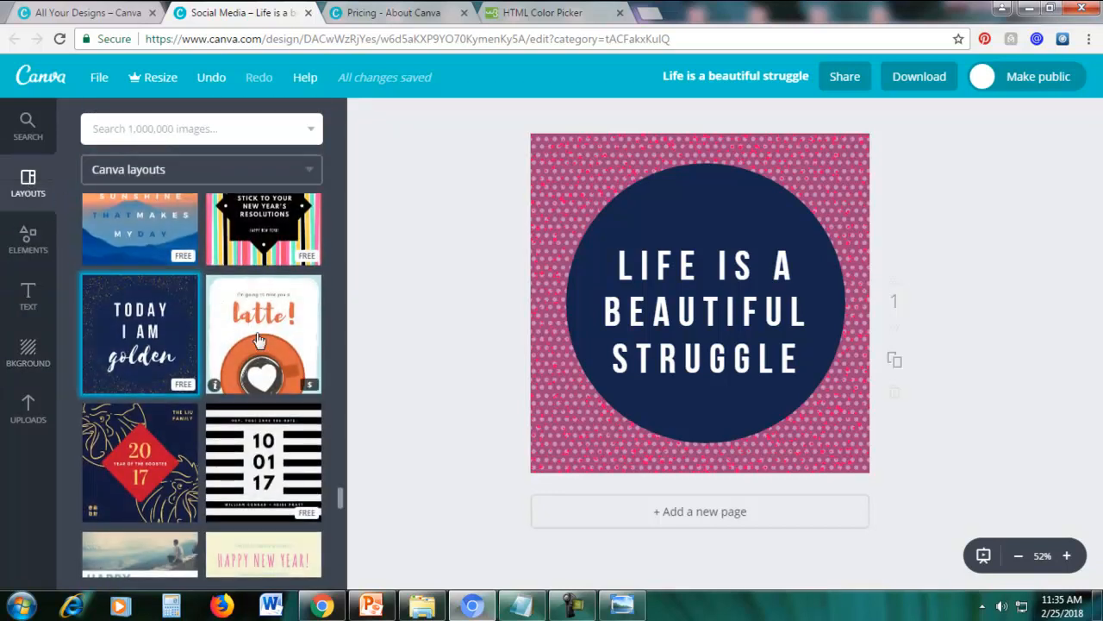
{"action": "scroll", "coordinate": [259, 345], "scroll_direction": "up", "scroll_amount": 1}
{"action": "scroll", "coordinate": [257, 347], "scroll_direction": "up", "scroll_amount": 5}
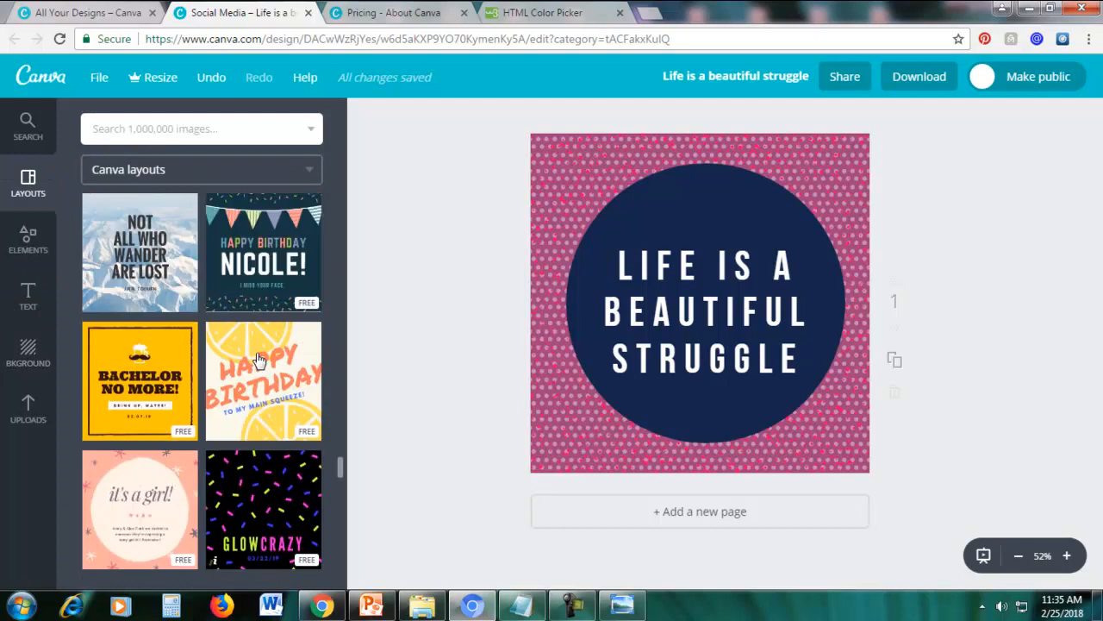
{"action": "scroll", "coordinate": [256, 352], "scroll_direction": "down", "scroll_amount": 4}
{"action": "scroll", "coordinate": [256, 355], "scroll_direction": "up", "scroll_amount": 3}
{"action": "scroll", "coordinate": [257, 360], "scroll_direction": "down", "scroll_amount": 3}
{"action": "scroll", "coordinate": [258, 360], "scroll_direction": "down", "scroll_amount": 4}
{"action": "scroll", "coordinate": [257, 361], "scroll_direction": "up", "scroll_amount": 5}
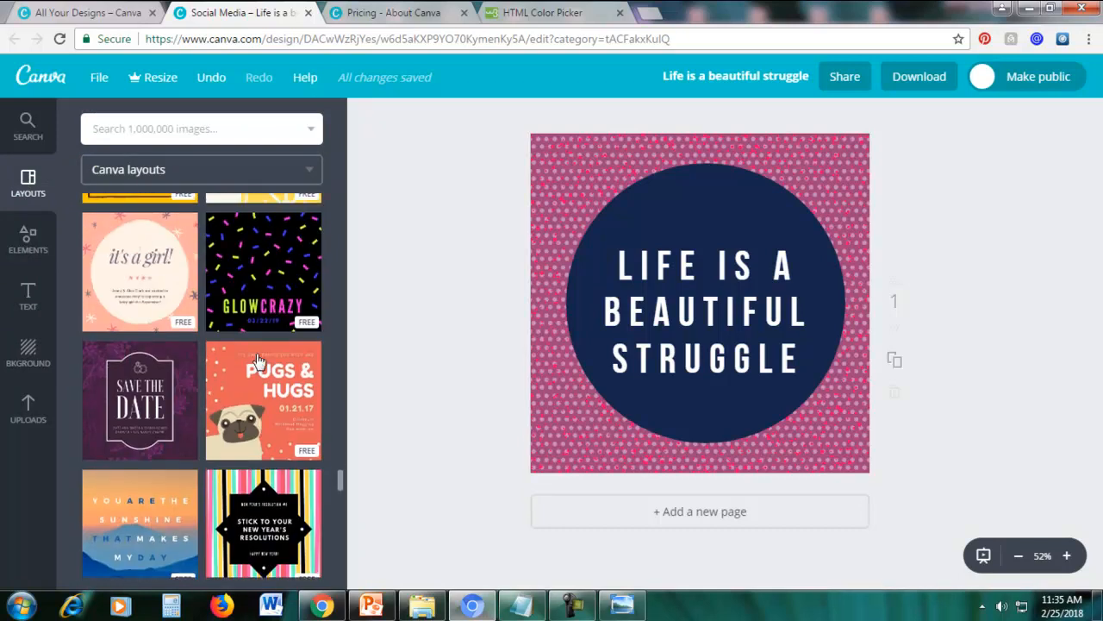
{"action": "scroll", "coordinate": [234, 389], "scroll_direction": "down", "scroll_amount": 2}
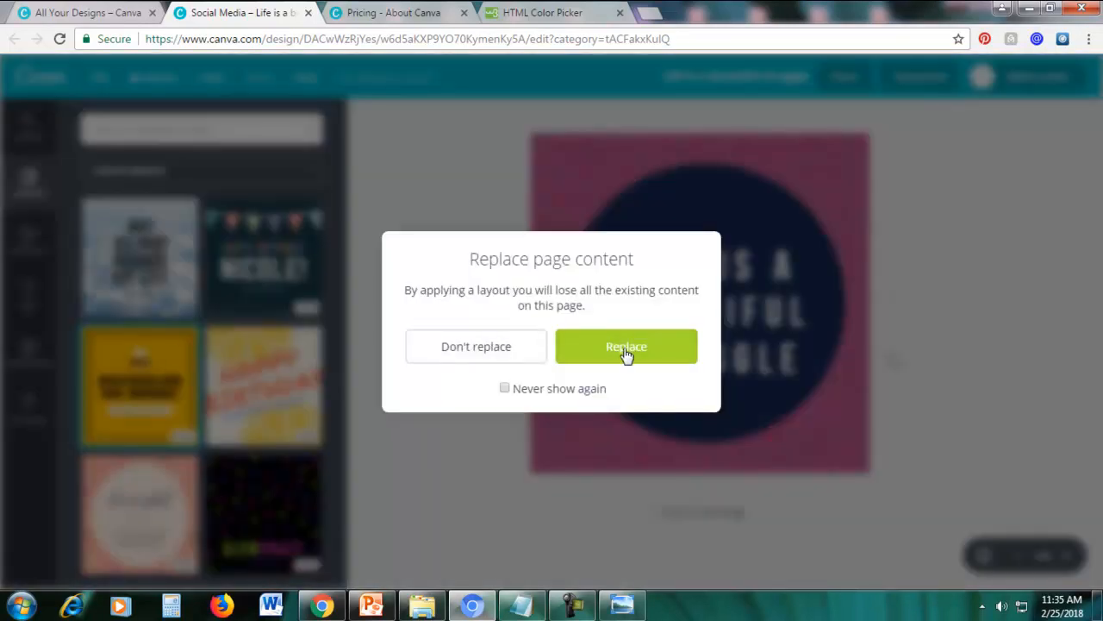
{"action": "left_click", "coordinate": [626, 348]}
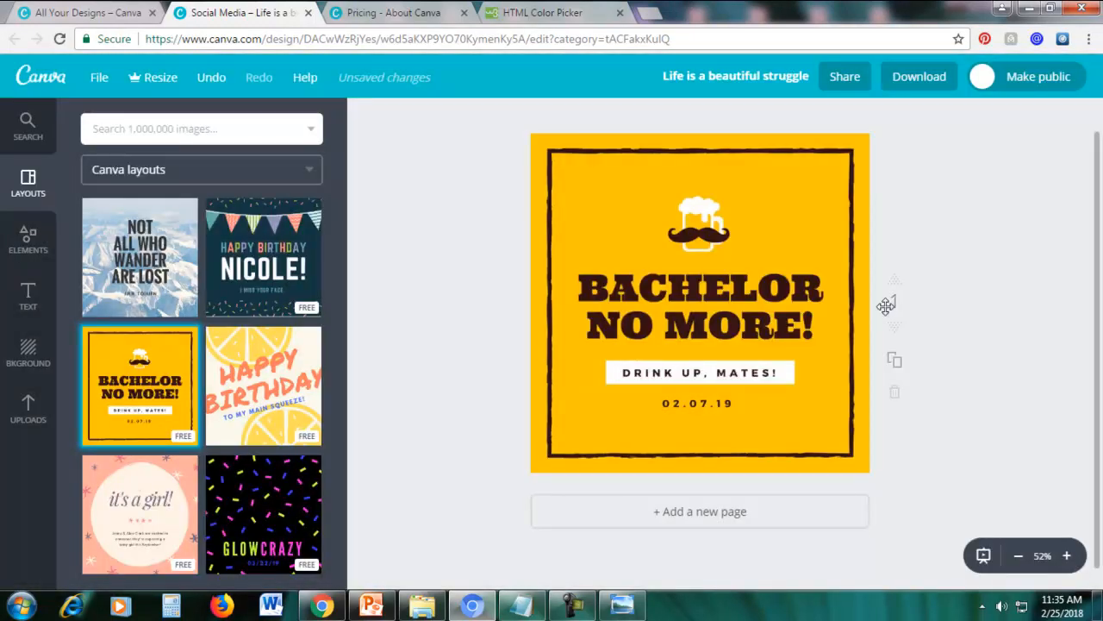